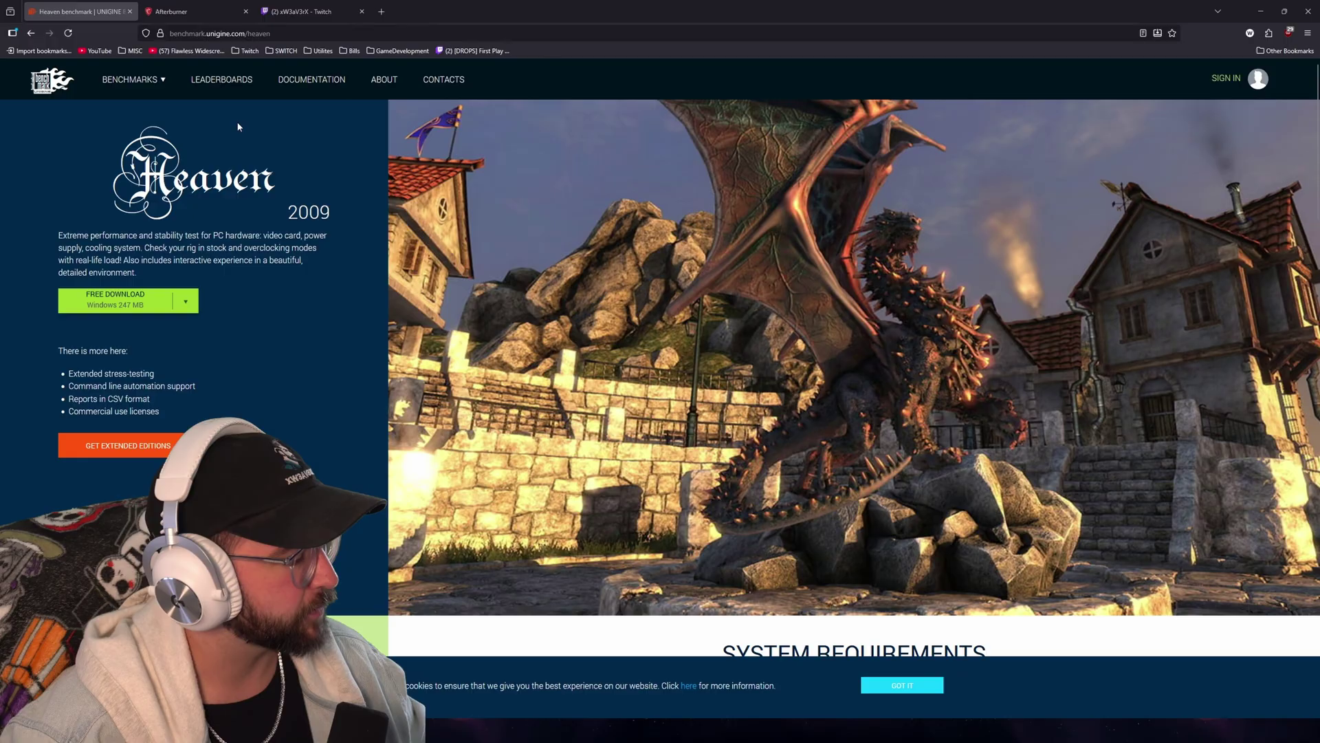
Switch Firefox from the Heaven benchmark page to the MSI Afterburner page
{"action": "left_click", "coordinate": [195, 12]}
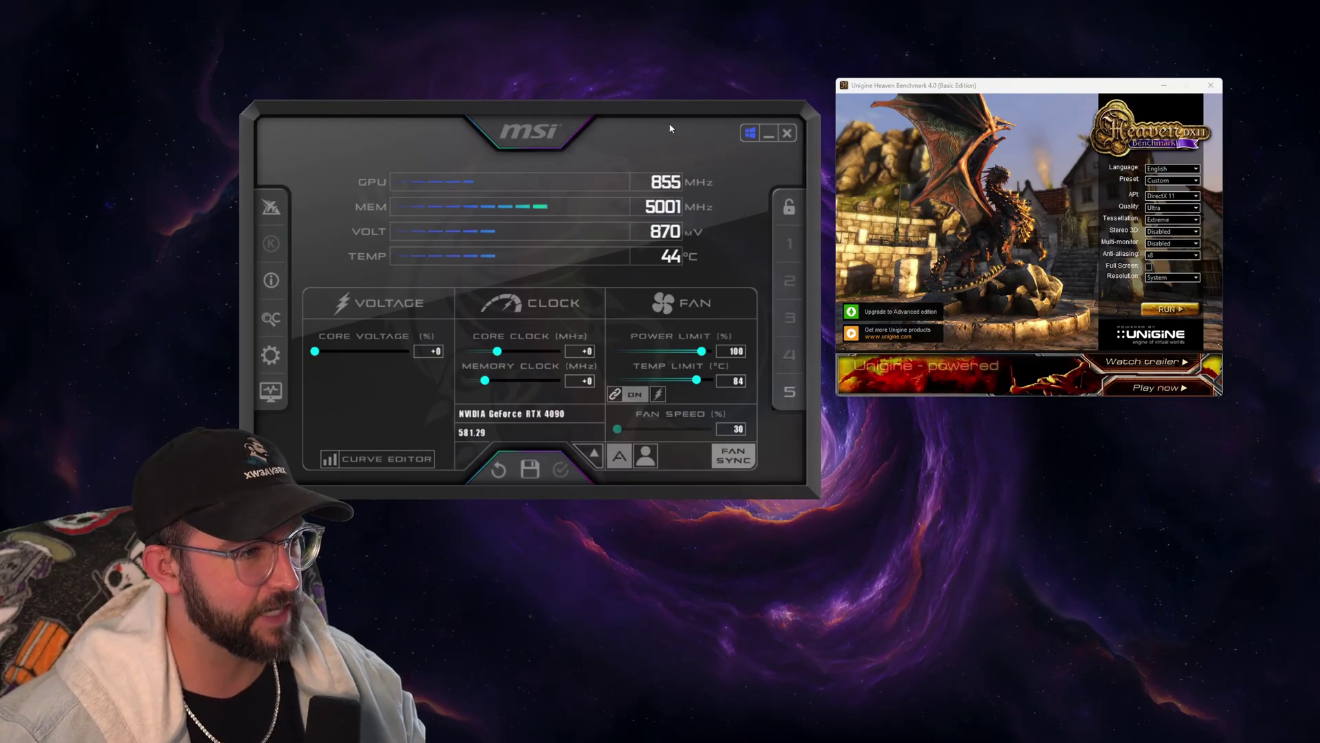
Reposition the Heaven Benchmark 4.0 launcher window
{"action": "left_click_drag", "start_coordinate": [1005, 84], "coordinate": [900, 89]}
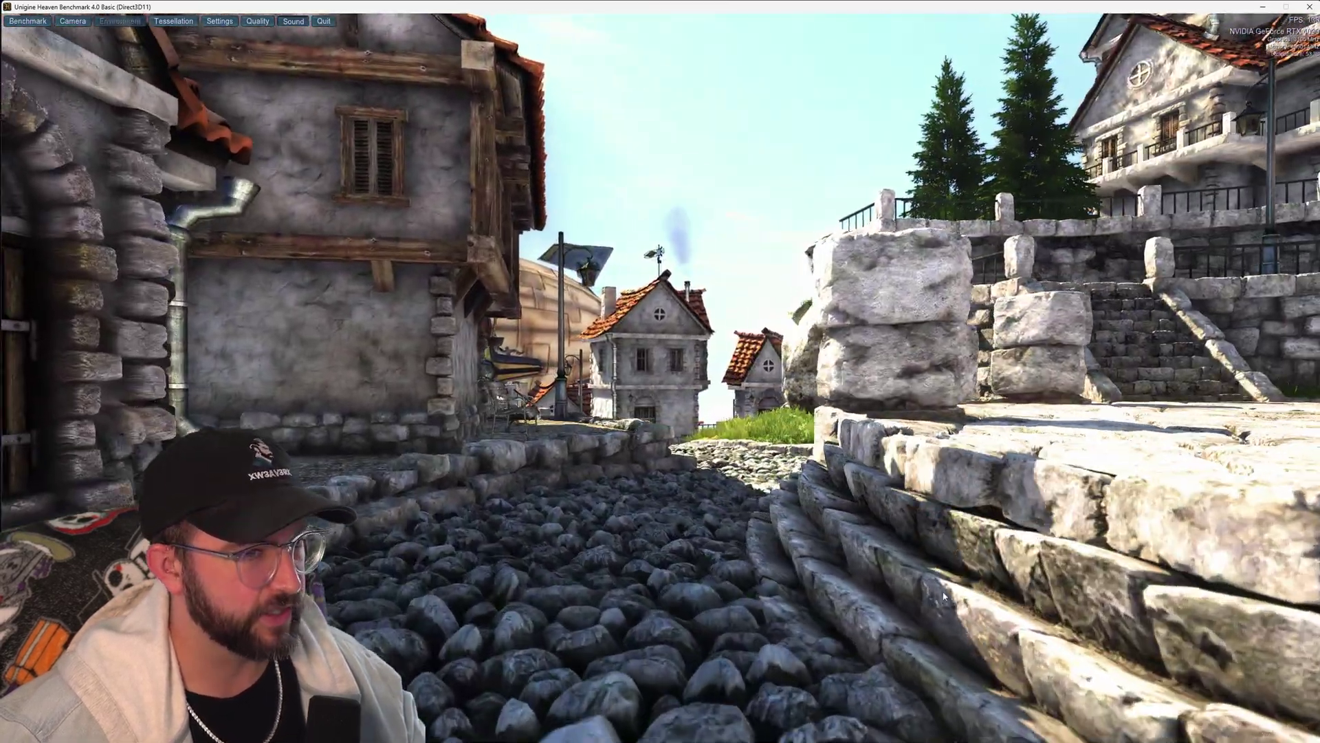
Launch MSI Afterburner from the Start menu and confirm its settings with voltage control unlocked
{"action": "key", "text": "super"}
{"action": "left_click", "coordinate": [912, 730]}
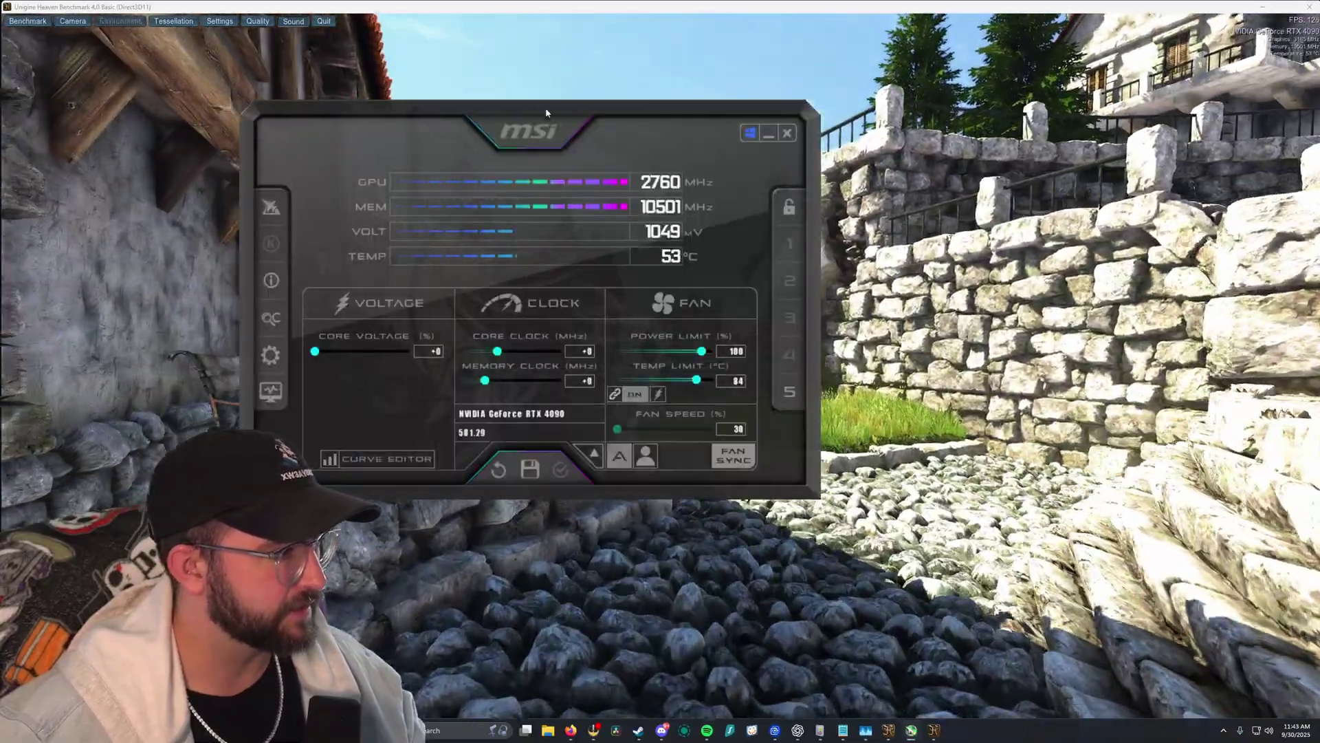
{"action": "left_click_drag", "start_coordinate": [546, 107], "coordinate": [889, 65]}
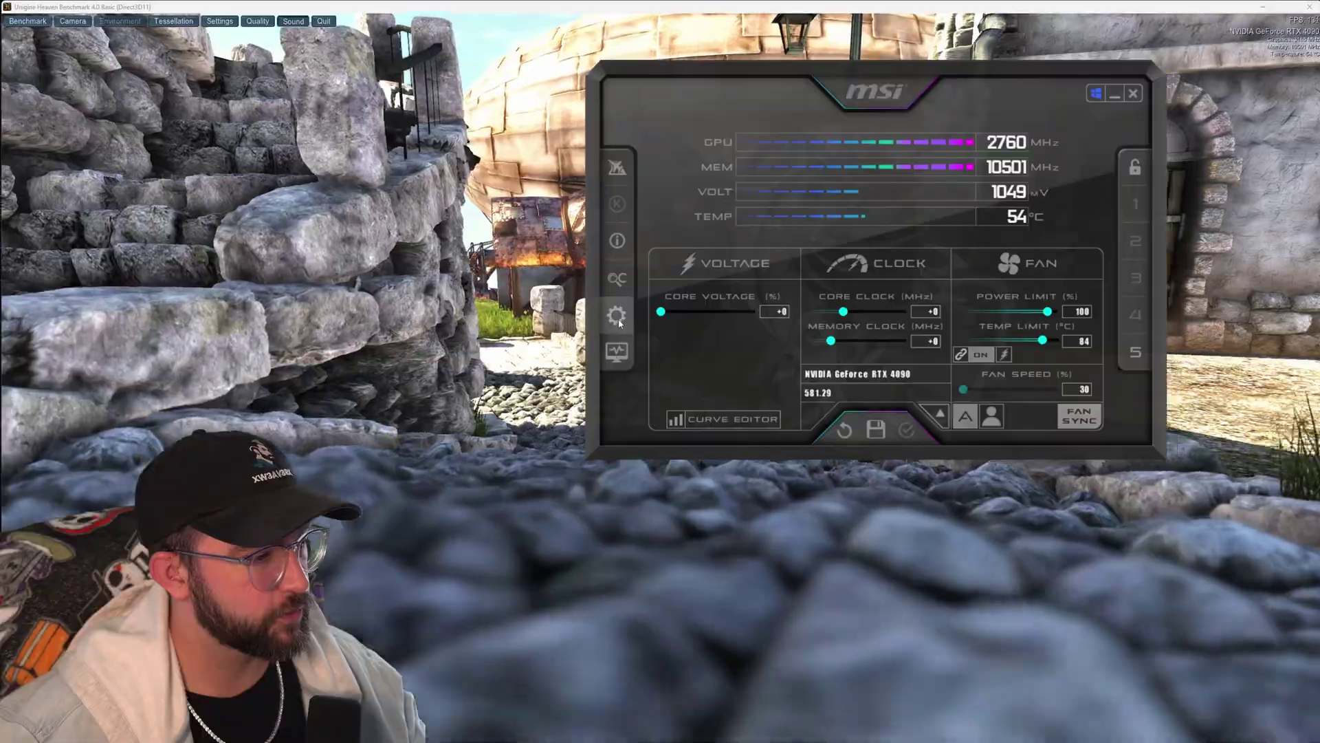
{"action": "left_click", "coordinate": [618, 316]}
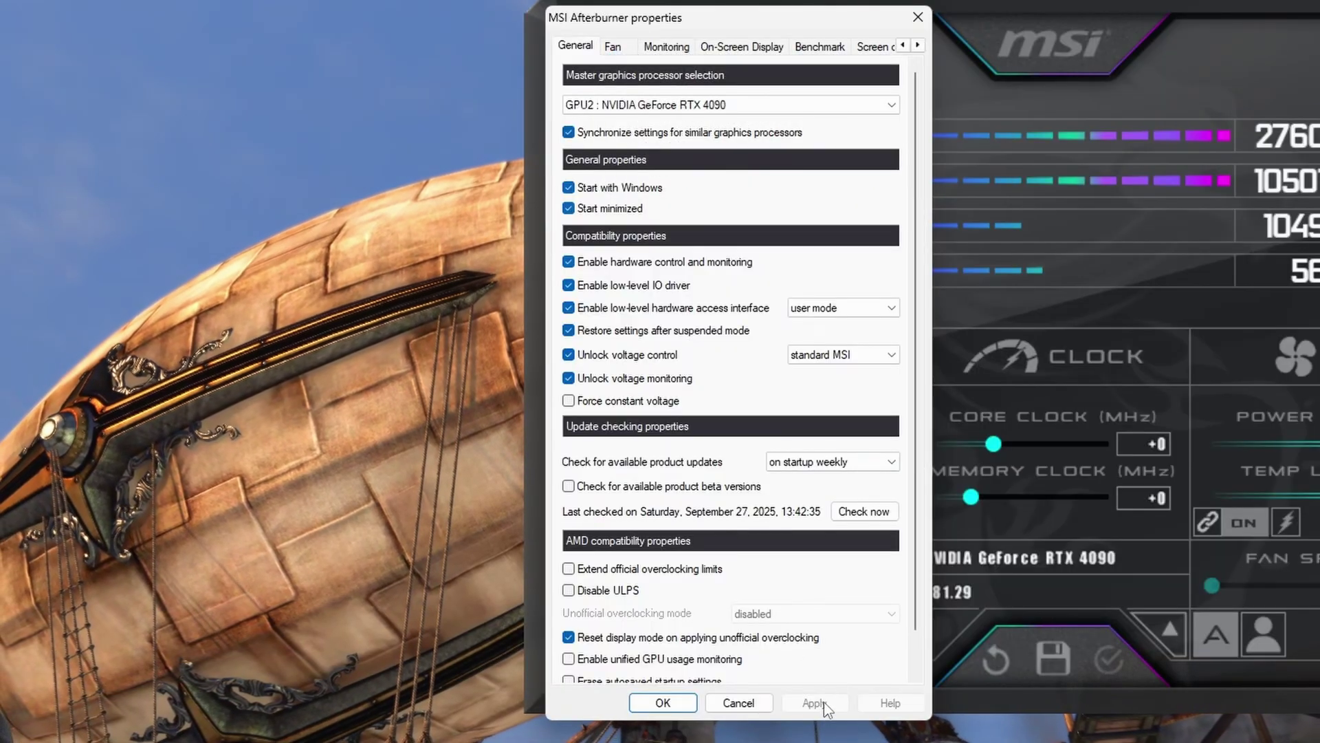
{"action": "left_click", "coordinate": [663, 703]}
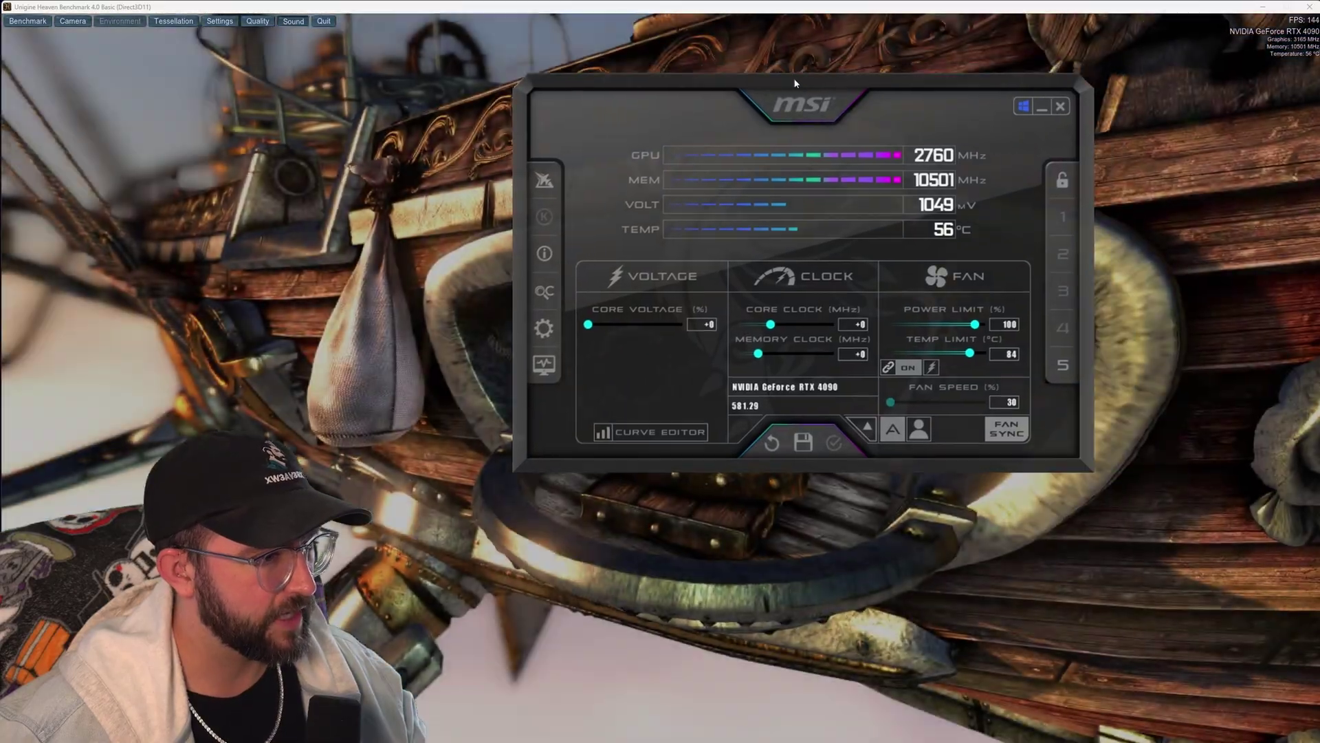
Drag the Afterburner window toward the centre of the screen
{"action": "left_click_drag", "start_coordinate": [795, 82], "coordinate": [684, 101]}
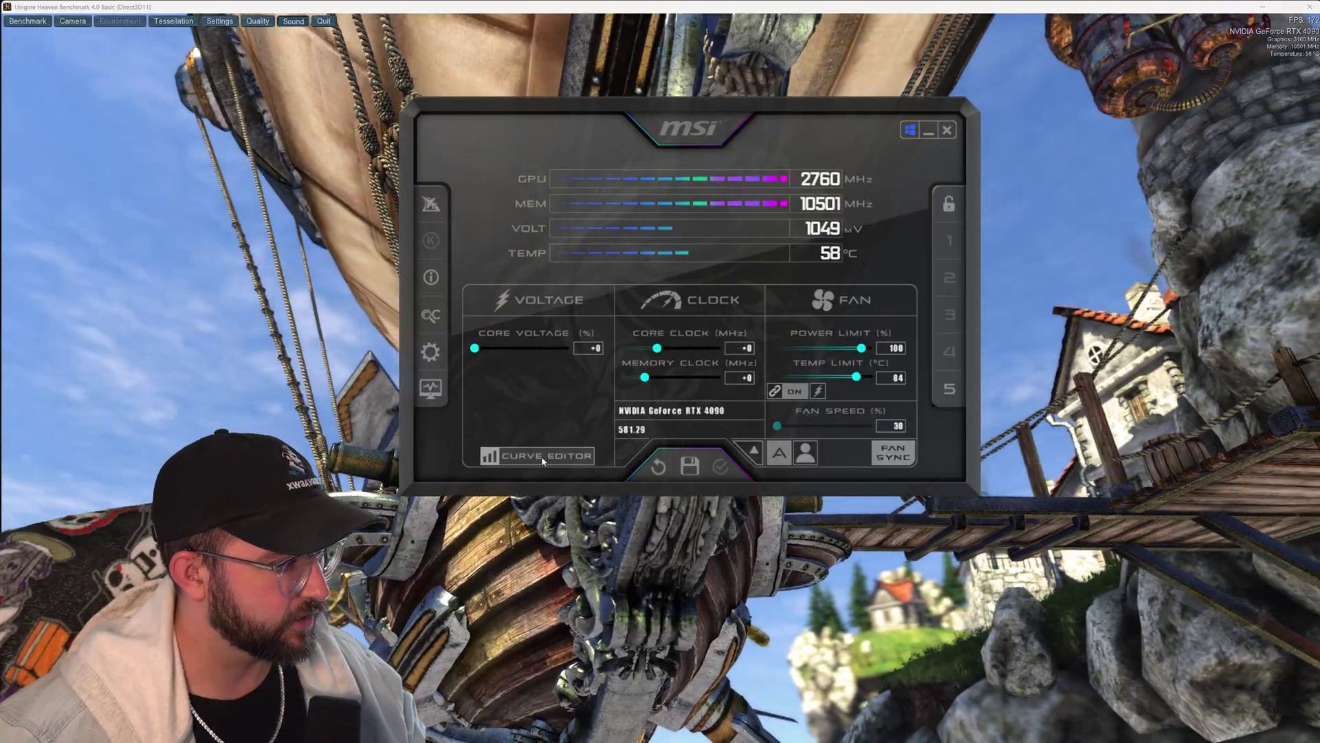
Open the voltage/frequency curve editor and position it near the top of the screen
{"action": "left_click", "coordinate": [542, 455]}
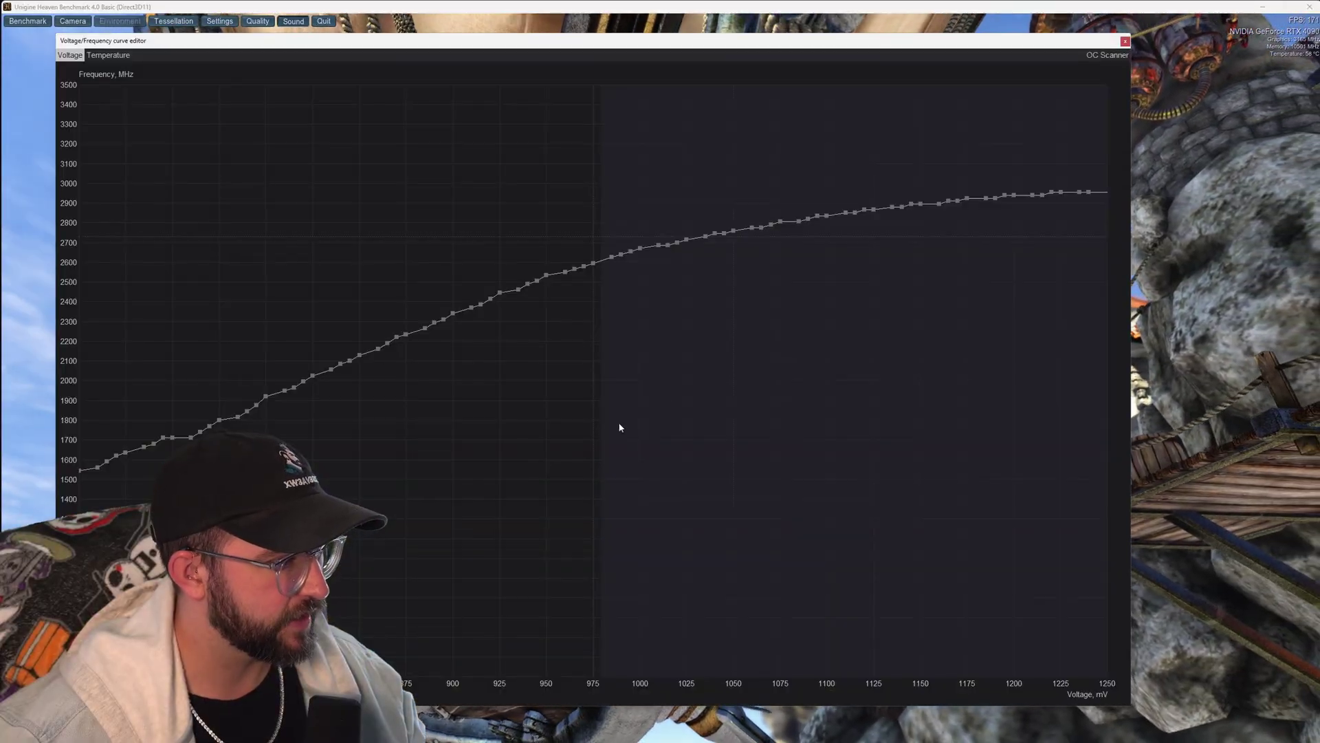
{"action": "left_click_drag", "start_coordinate": [700, 46], "coordinate": [788, 30]}
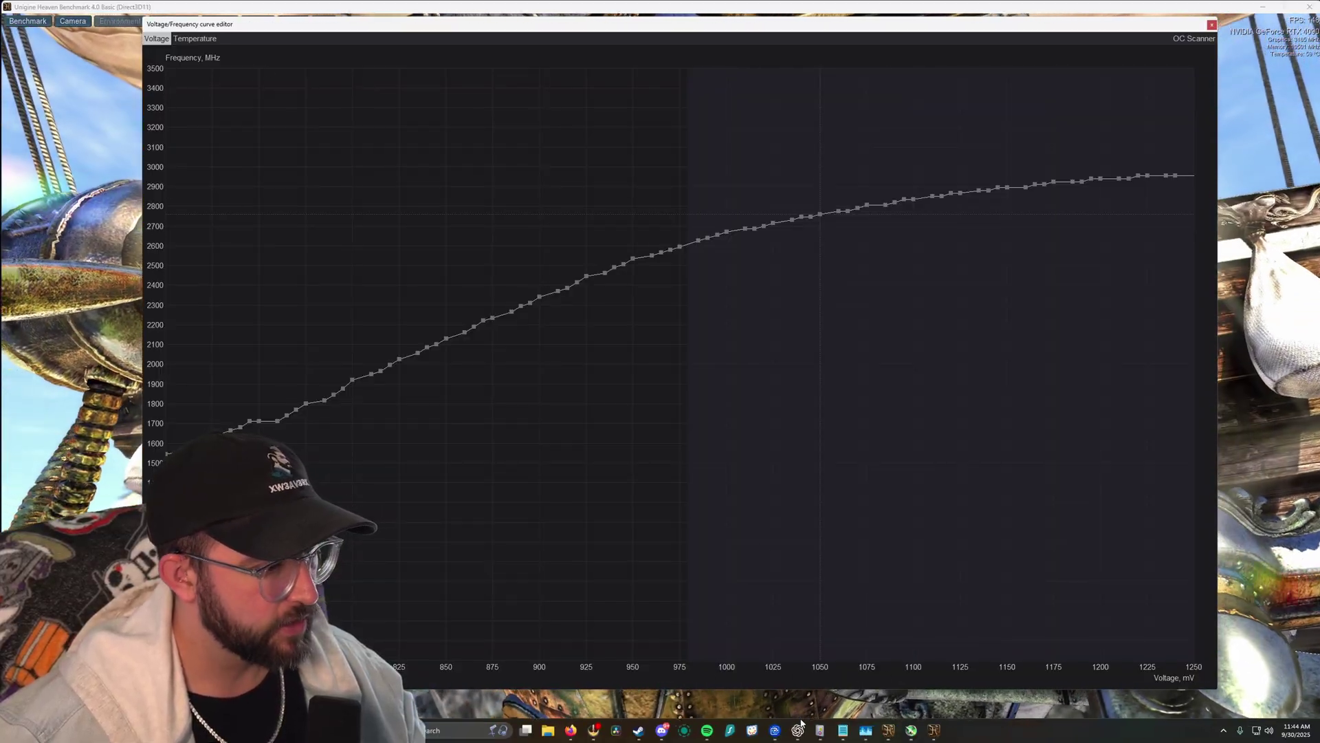
{"action": "left_click_drag", "start_coordinate": [698, 24], "coordinate": [742, 267]}
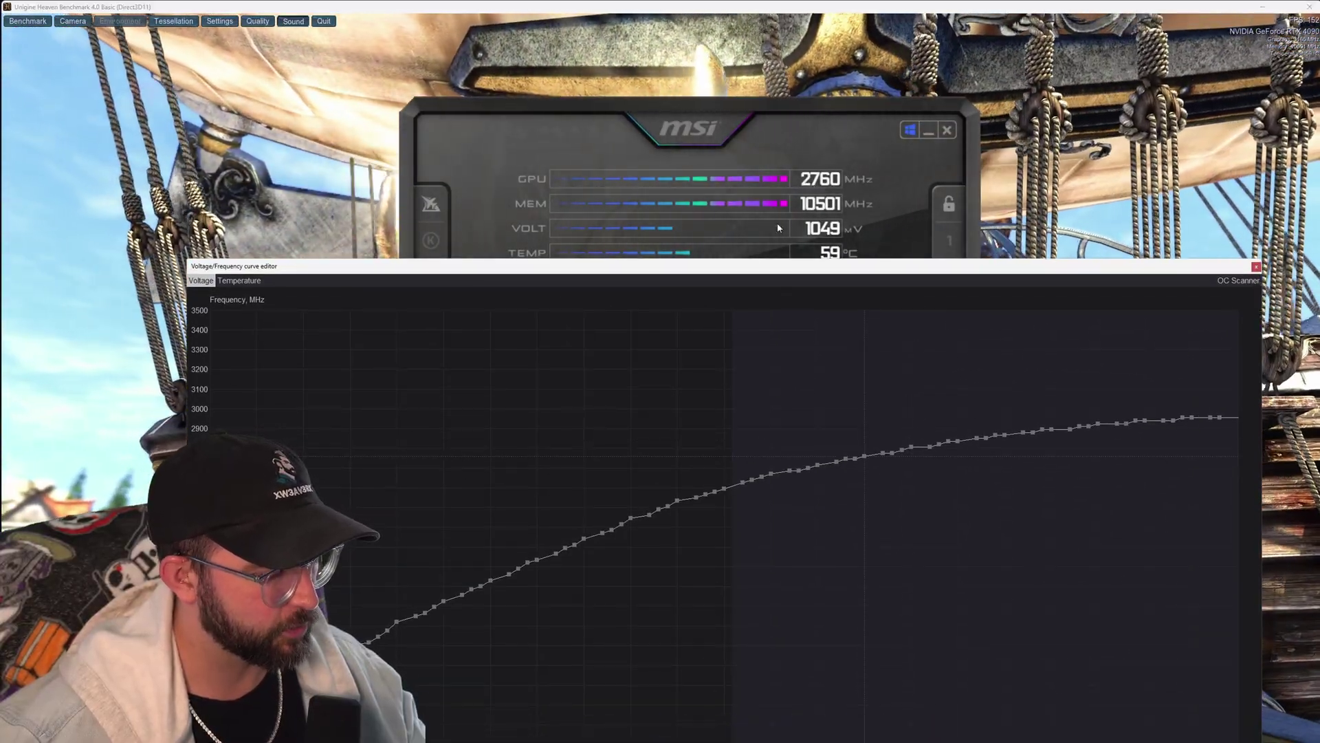
{"action": "left_click_drag", "start_coordinate": [749, 271], "coordinate": [746, 45]}
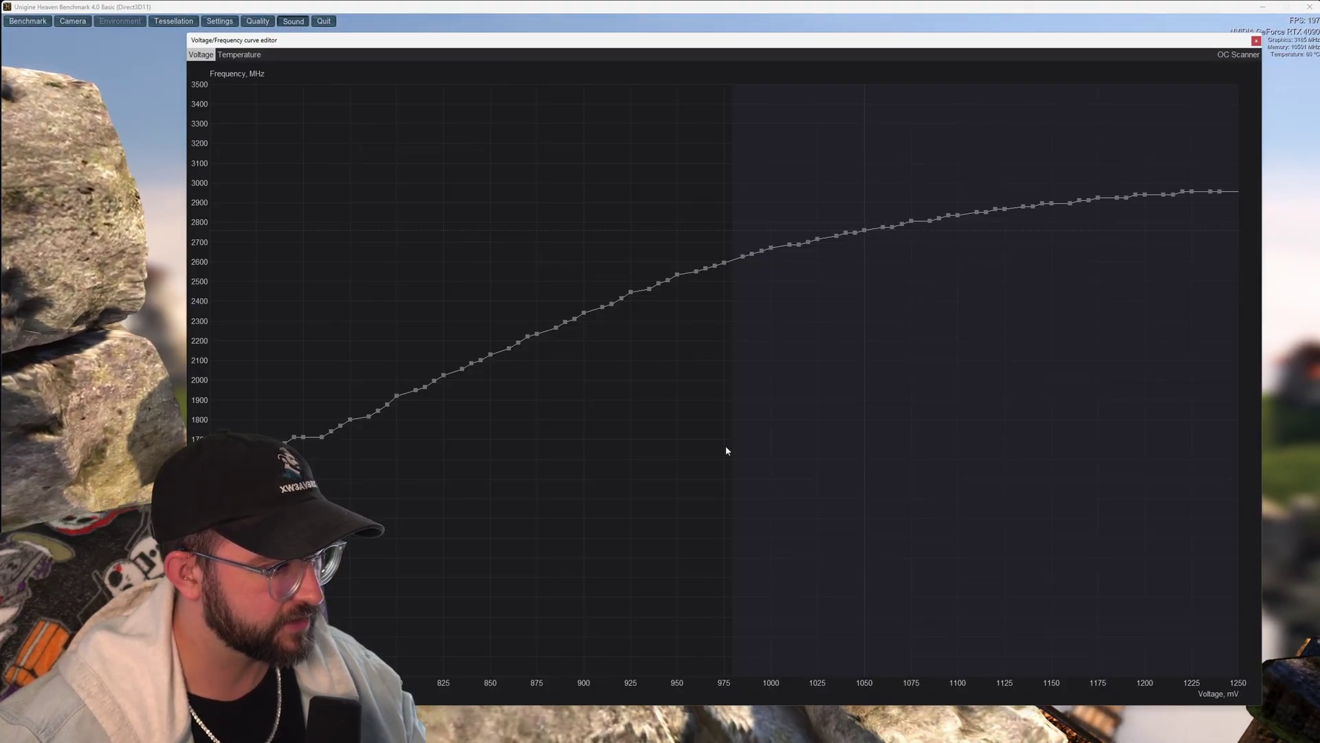
Drag the 975 mV point up, then down, and move the editor aside
{"action": "mouse_move", "coordinate": [725, 266]}
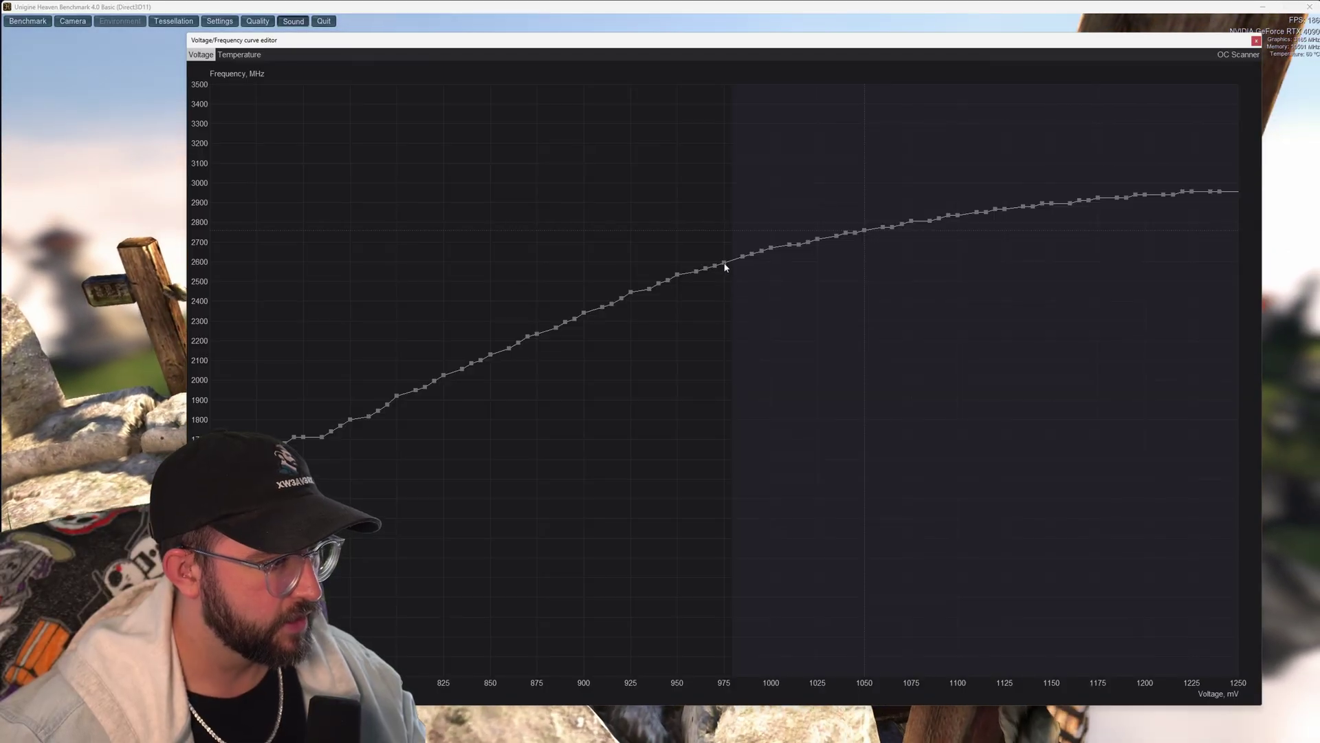
{"action": "left_click_drag", "start_coordinate": [724, 266], "coordinate": [735, 197]}
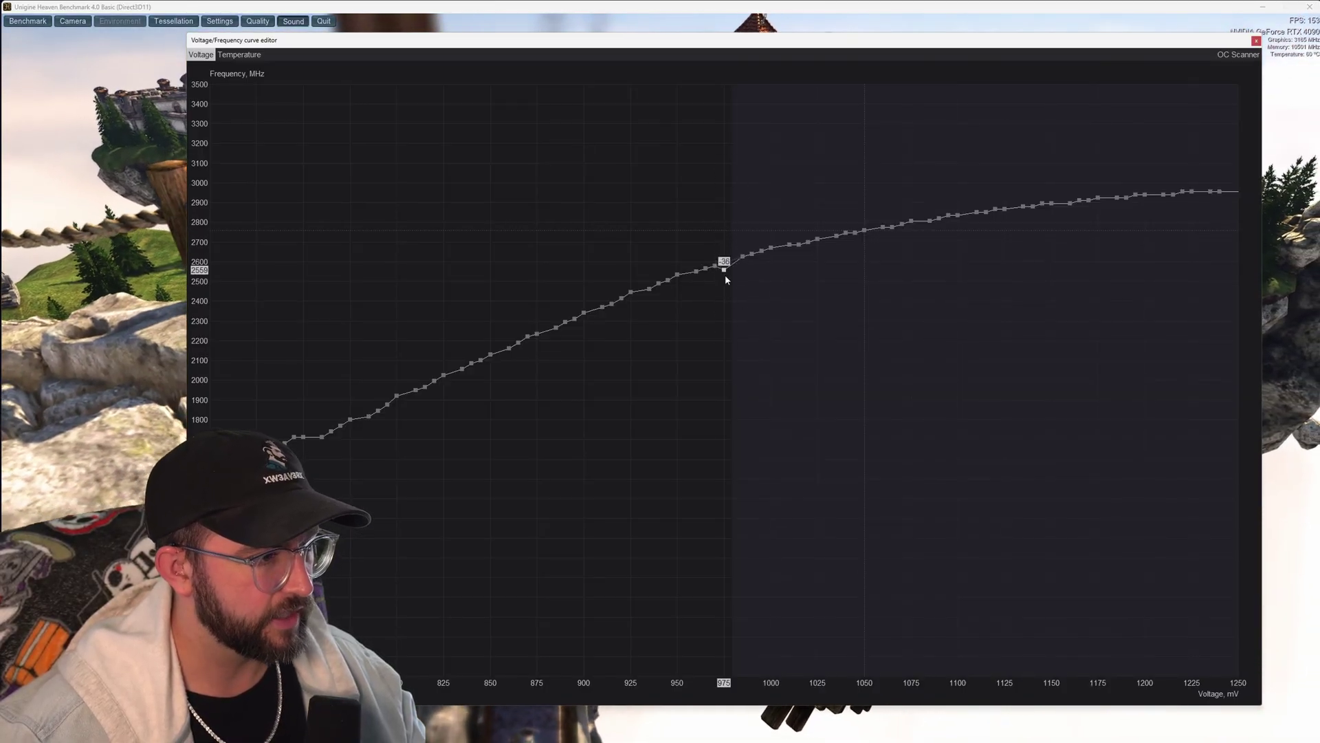
{"action": "left_click_drag", "start_coordinate": [726, 278], "coordinate": [740, 343]}
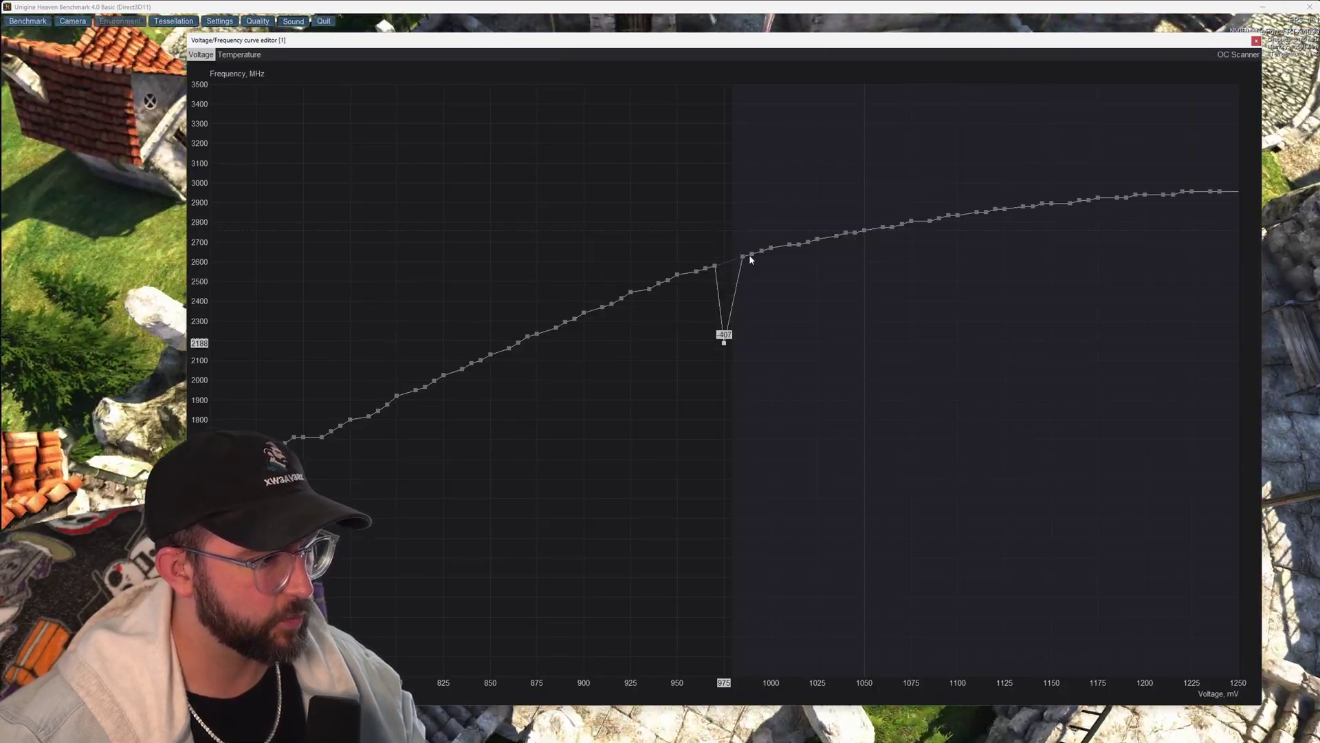
{"action": "left_click_drag", "start_coordinate": [767, 44], "coordinate": [738, 535]}
Reset the clocks, then lift the 975 mV point to about +165 MHz (2760 MHz)
{"action": "left_click", "coordinate": [659, 468]}
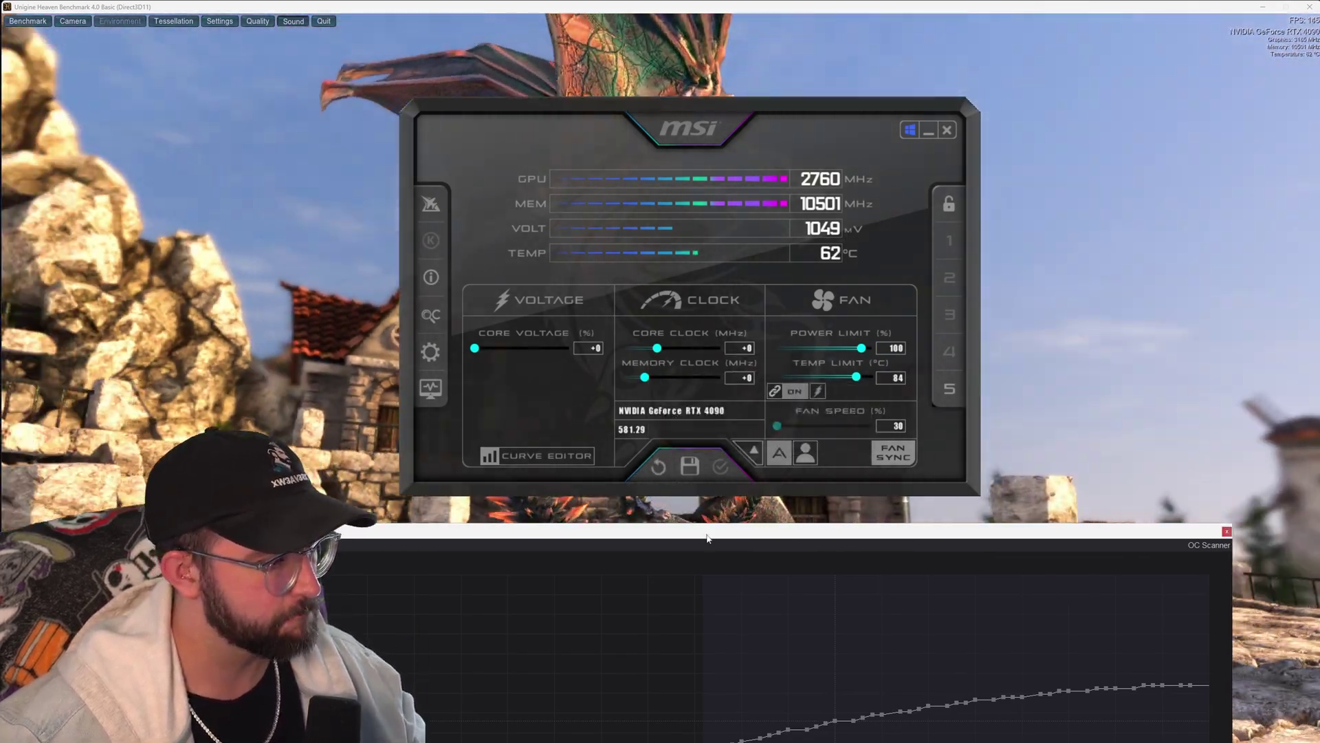
{"action": "left_click_drag", "start_coordinate": [708, 538], "coordinate": [706, 53]}
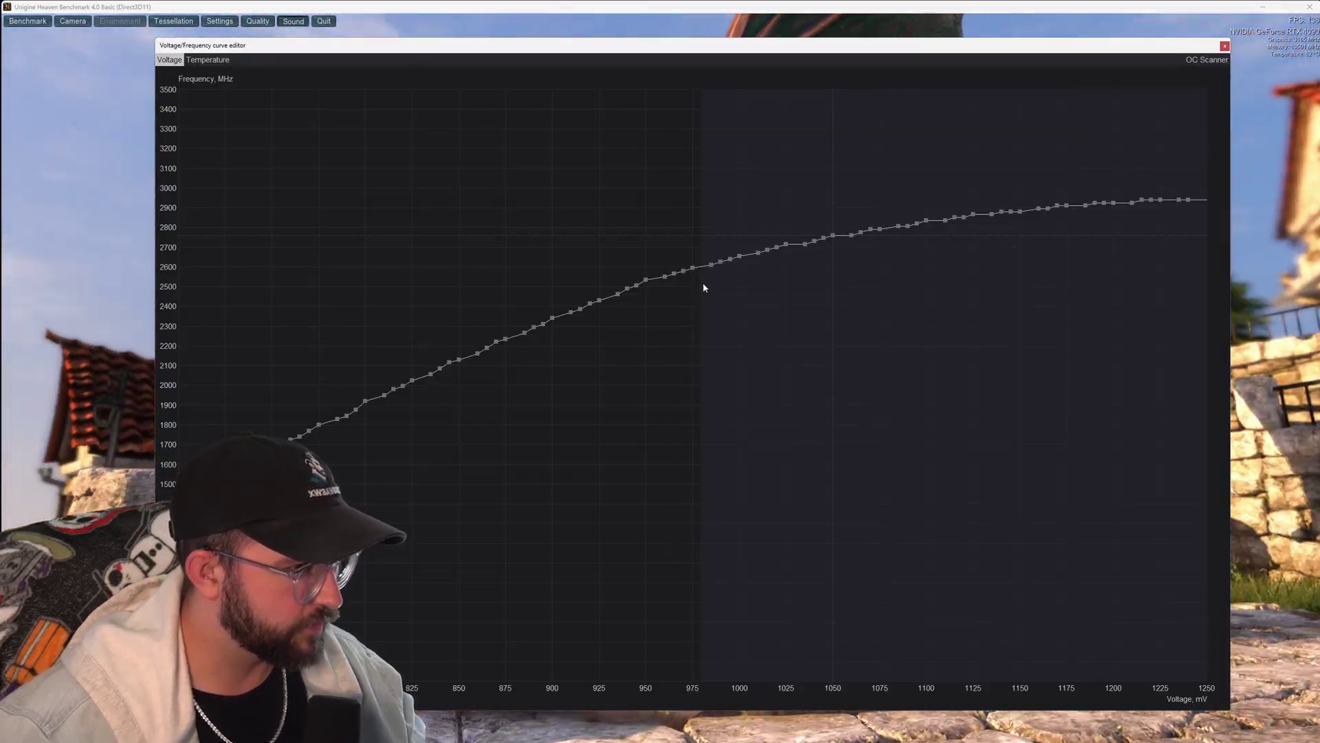
{"action": "mouse_move", "coordinate": [693, 268]}
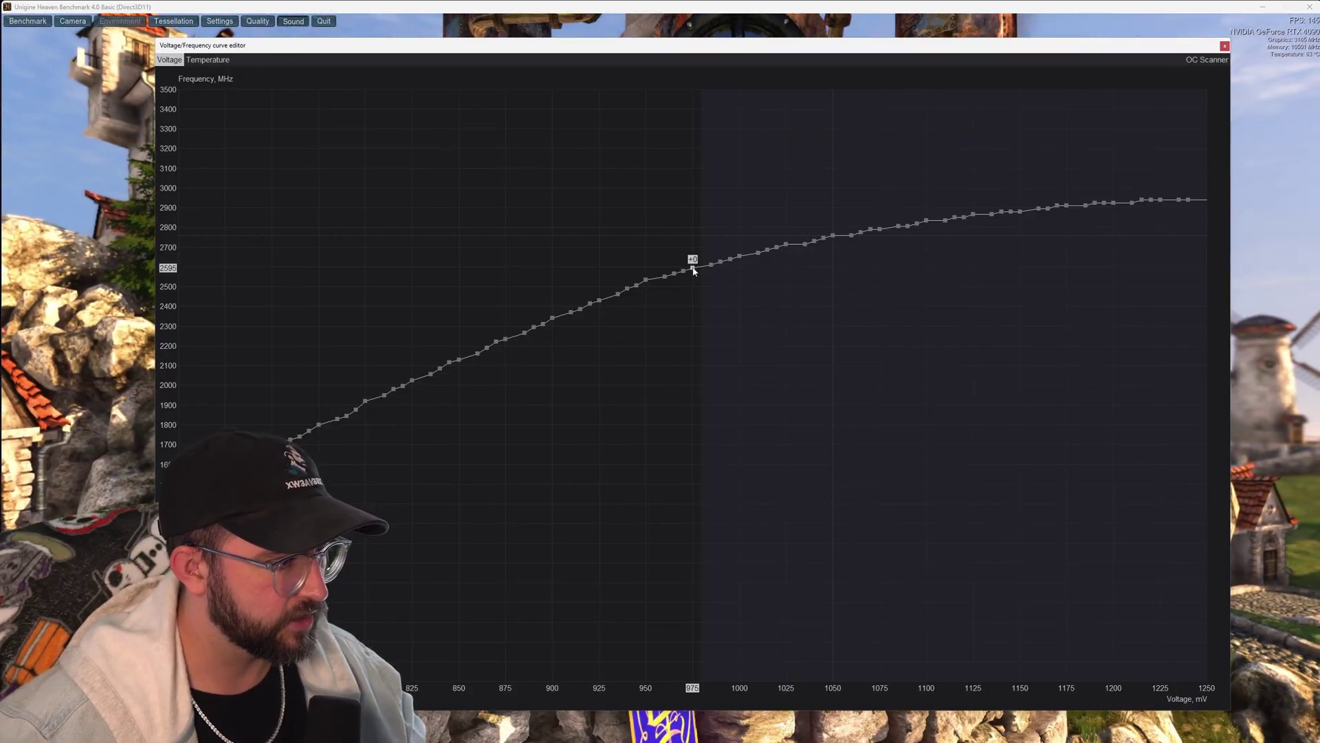
{"action": "left_click_drag", "start_coordinate": [694, 270], "coordinate": [701, 235]}
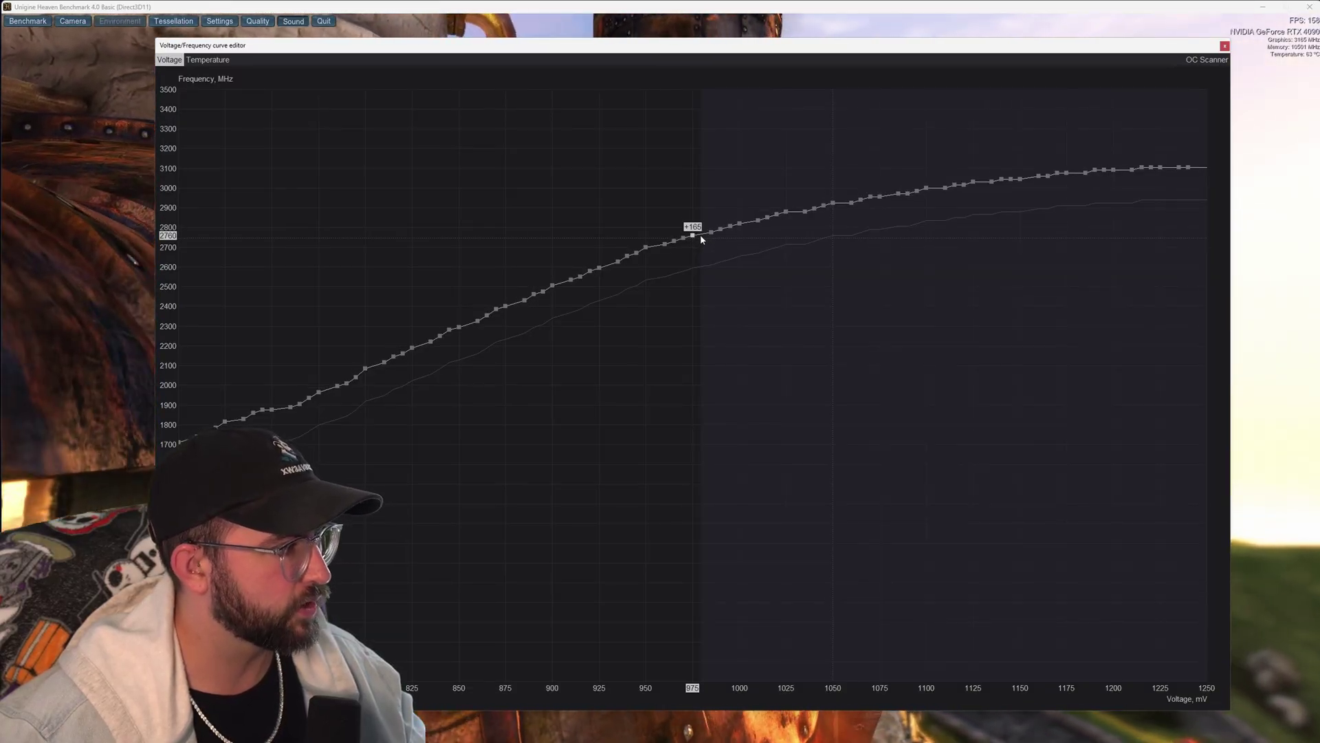
{"action": "left_click_drag", "start_coordinate": [701, 236], "coordinate": [701, 235]}
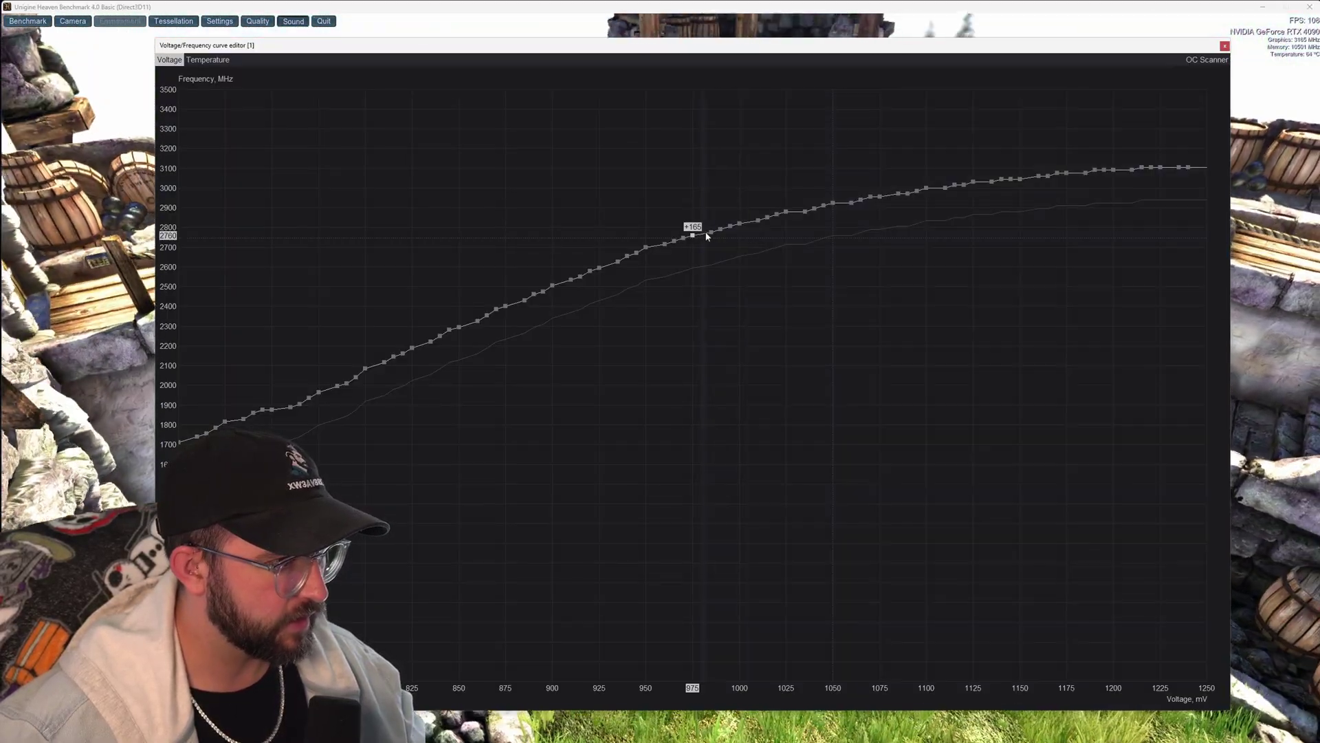
Select all curve points above 975 mV and drop them below the 975 mV point
{"action": "left_click_drag", "start_coordinate": [702, 236], "coordinate": [1230, 221]}
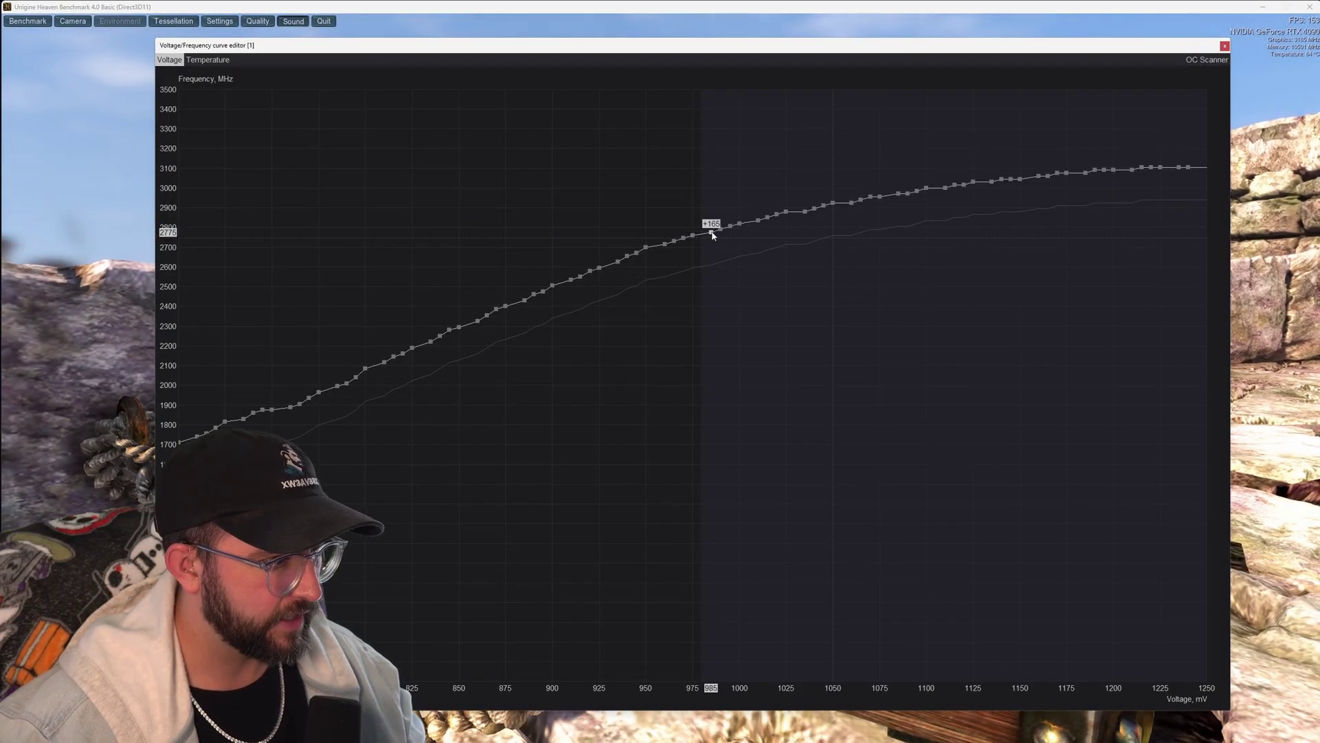
{"action": "left_click_drag", "start_coordinate": [712, 233], "coordinate": [736, 728]}
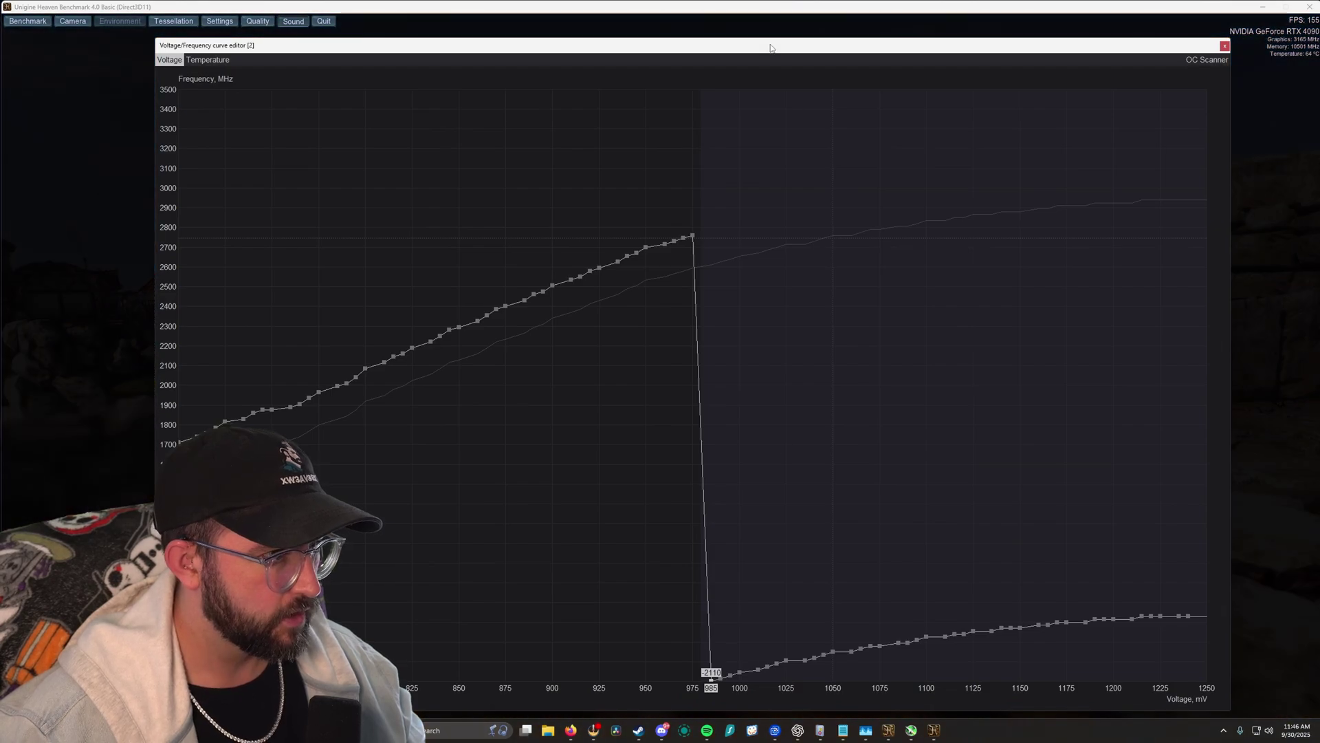
{"action": "left_click_drag", "start_coordinate": [770, 45], "coordinate": [739, 599]}
Apply the curve, check the flat 2760 MHz line above 975 mV, then move the editor aside
{"action": "left_click", "coordinate": [720, 468]}
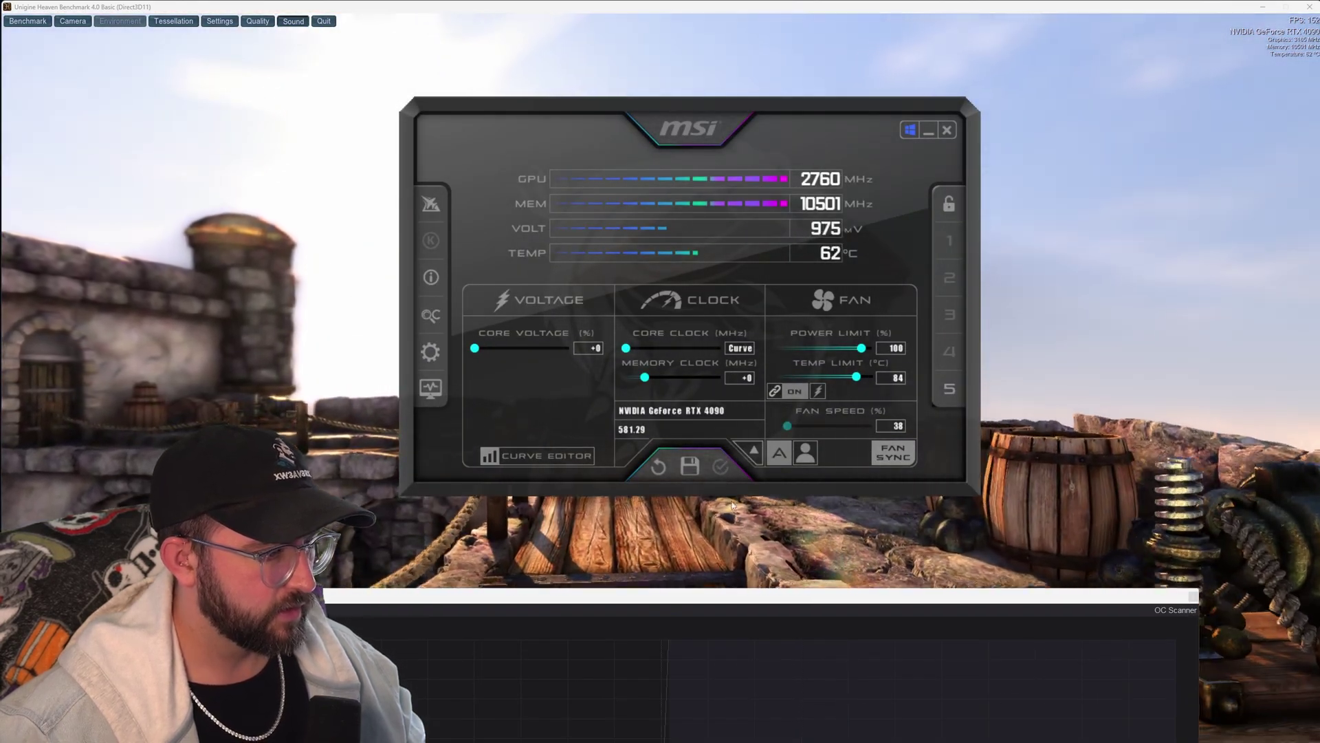
{"action": "left_click", "coordinate": [734, 605]}
{"action": "left_click_drag", "start_coordinate": [733, 606], "coordinate": [736, 61]}
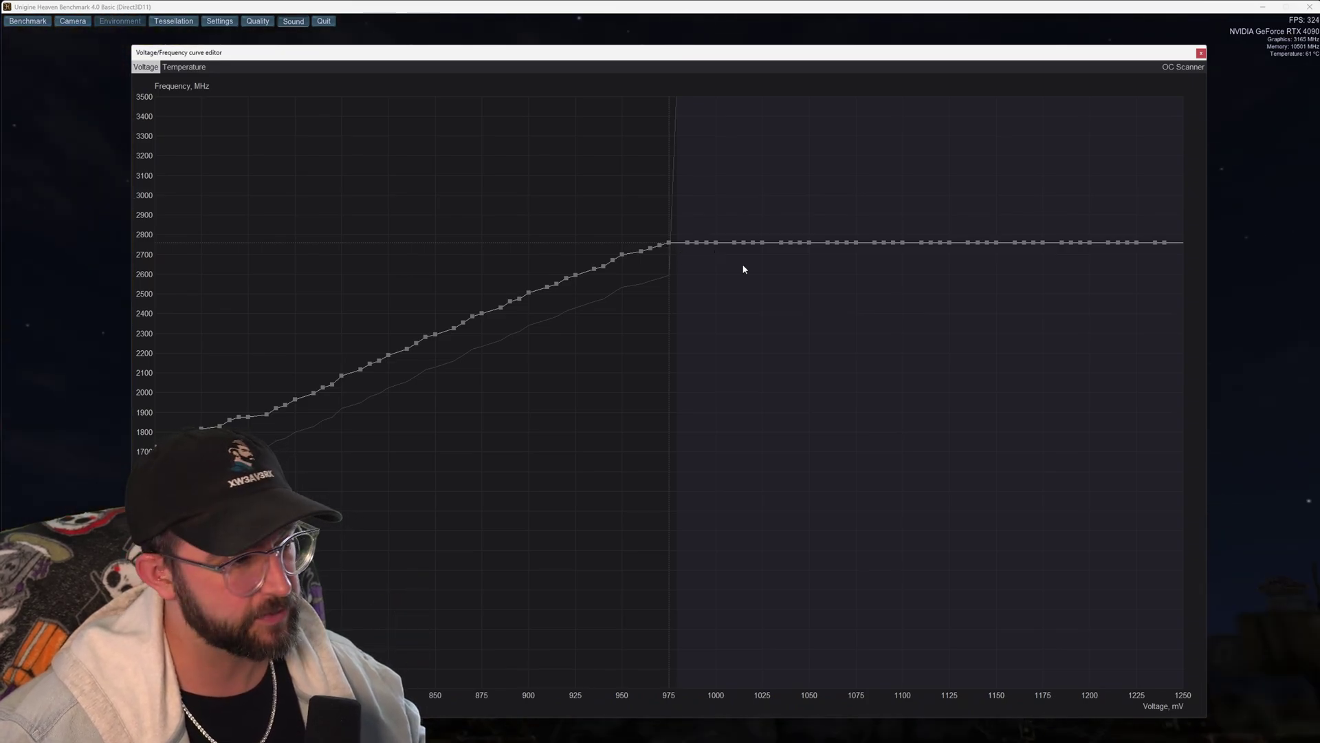
{"action": "left_click_drag", "start_coordinate": [750, 55], "coordinate": [758, 546]}
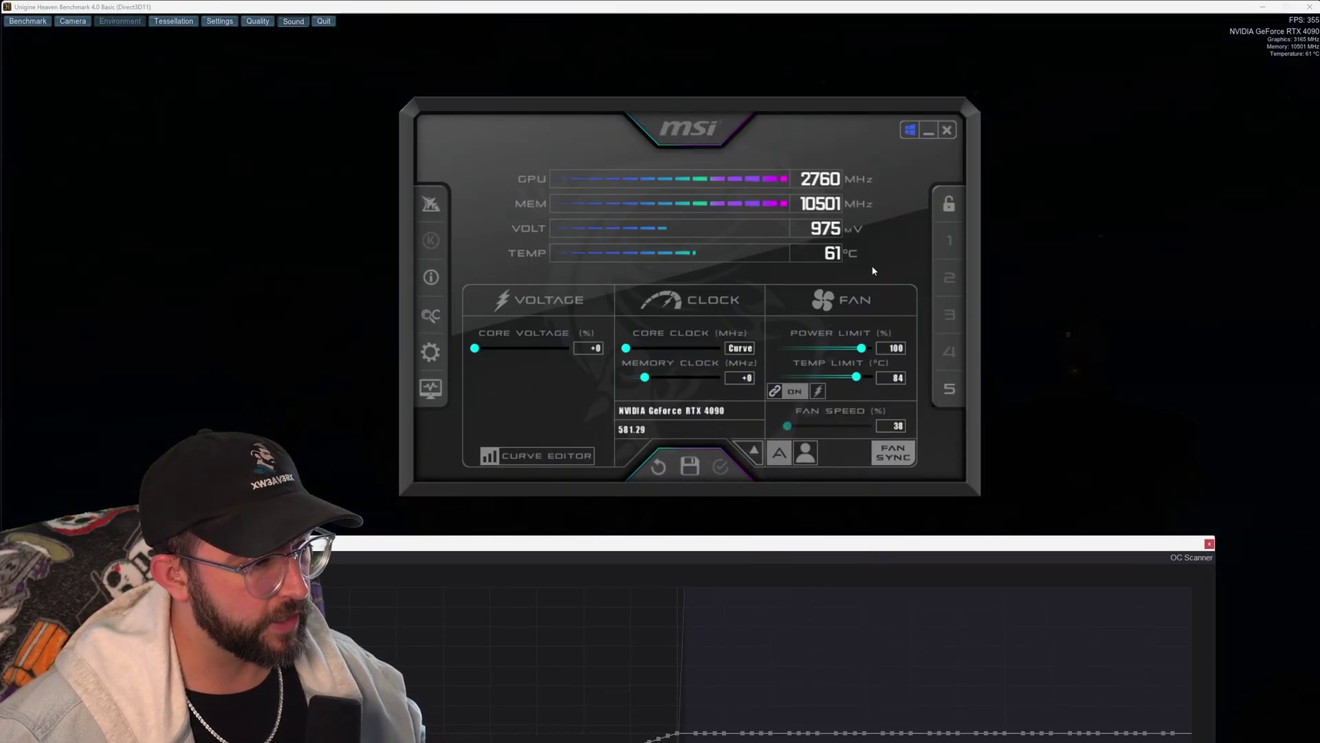
Enter 1200 as the Memory Clock offset
{"action": "left_click", "coordinate": [743, 378]}
{"action": "type", "text": "12"}
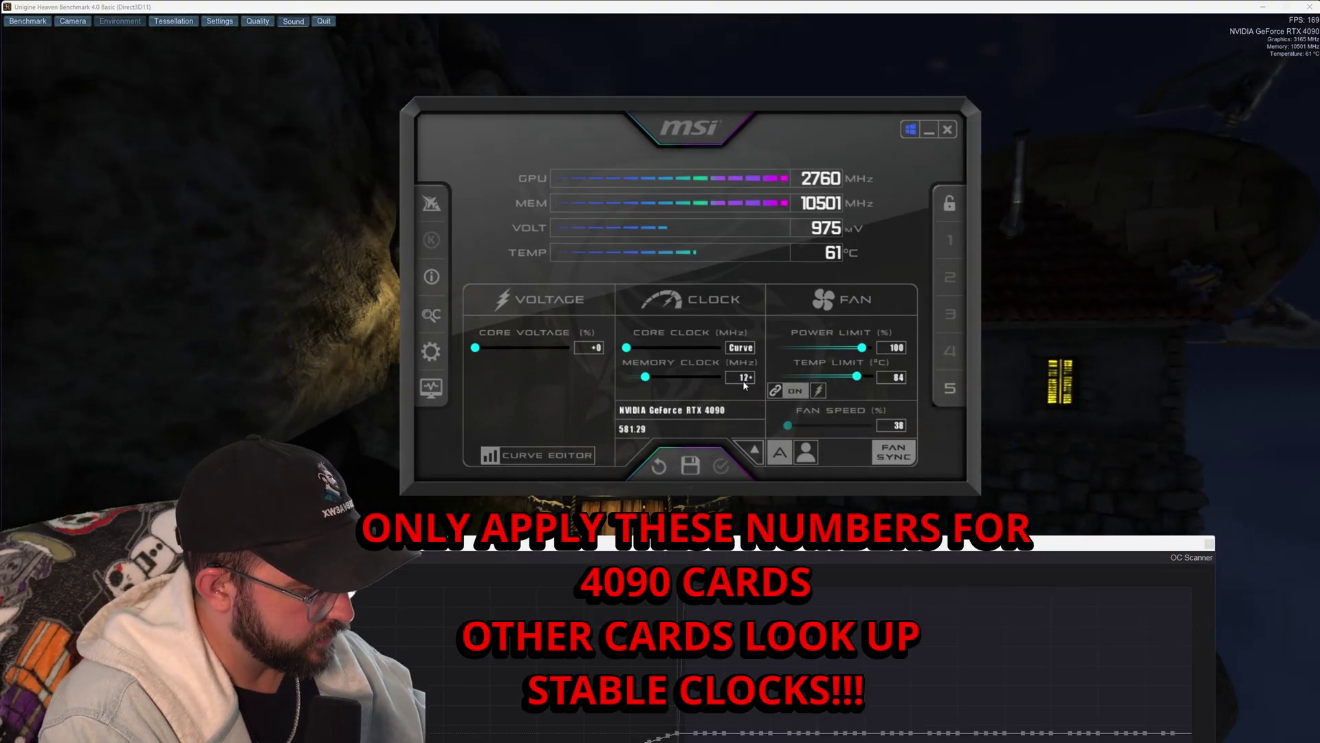
{"action": "type", "text": "00"}
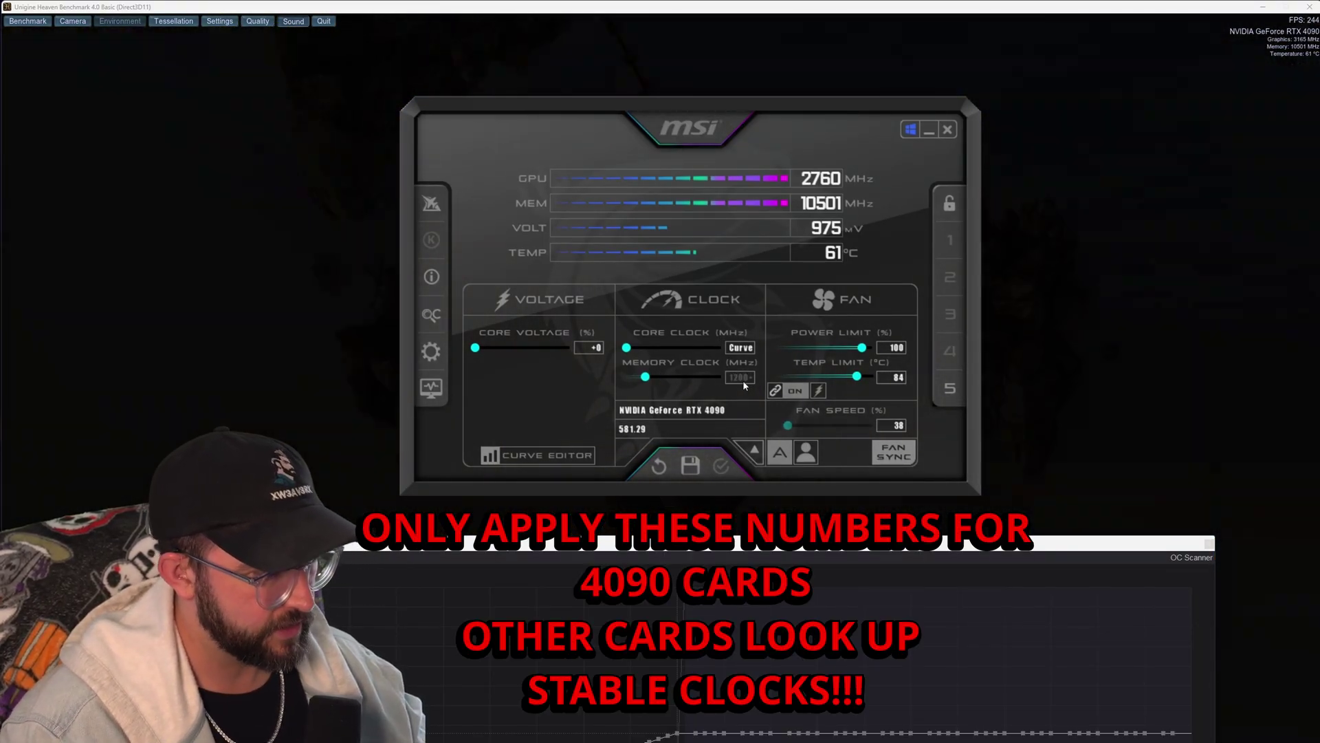
{"action": "key", "text": "Return"}
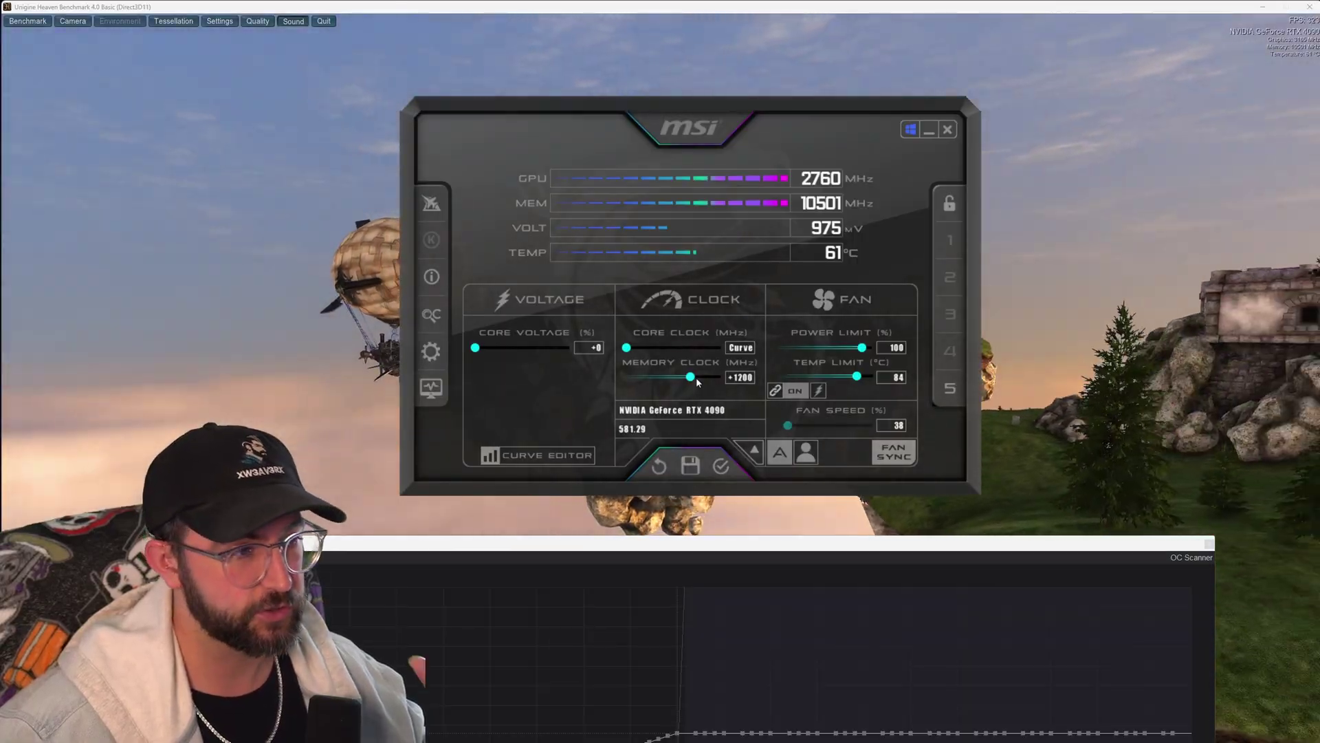
{"action": "mouse_move", "coordinate": [696, 376]}
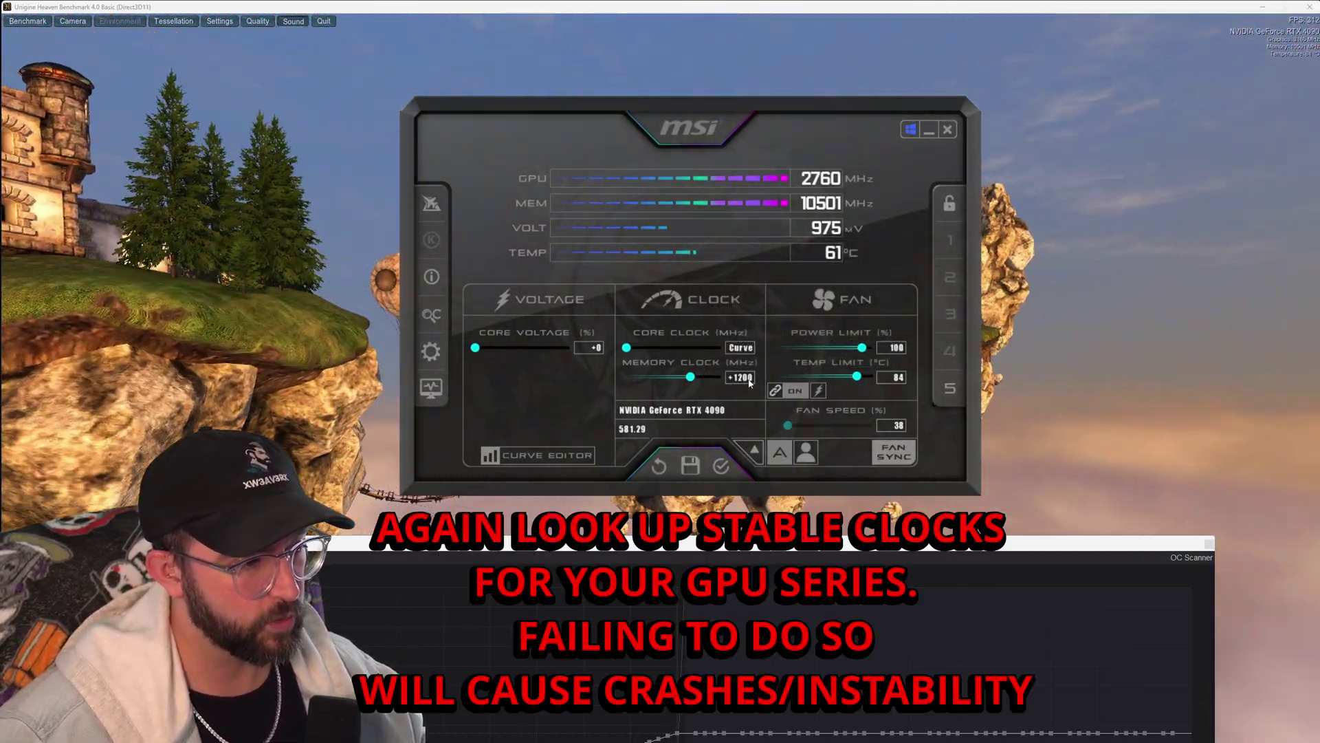
{"action": "mouse_move", "coordinate": [749, 382]}
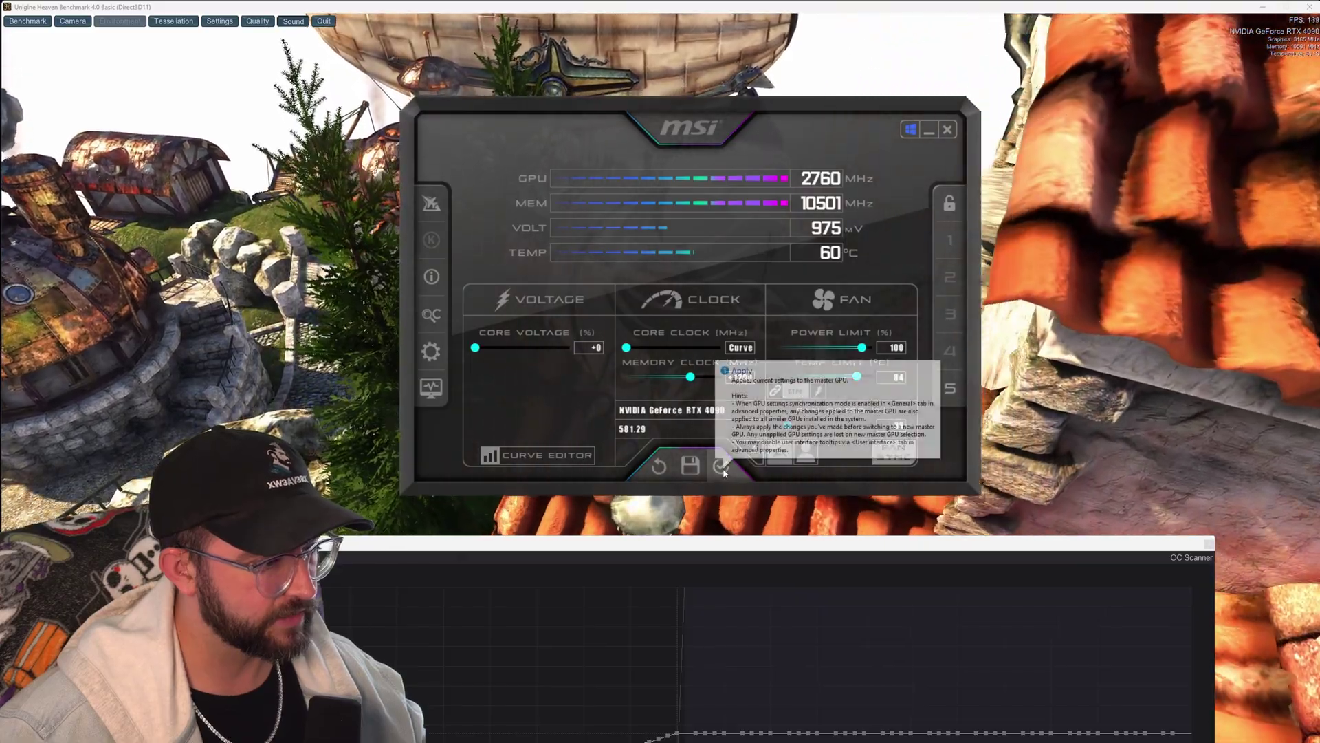
Apply the +1200 memory offset and set the Power Limit to its 108% maximum
{"action": "left_click", "coordinate": [724, 467]}
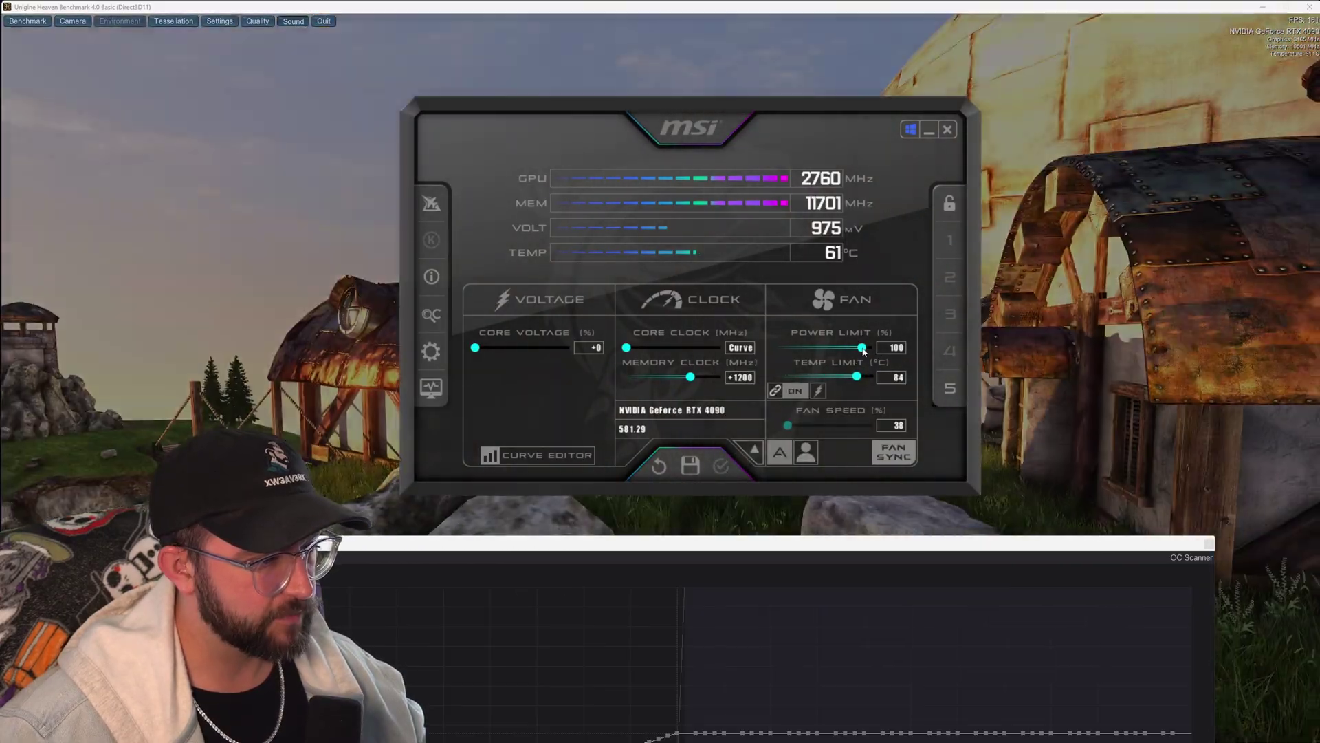
{"action": "left_click_drag", "start_coordinate": [864, 351], "coordinate": [863, 352]}
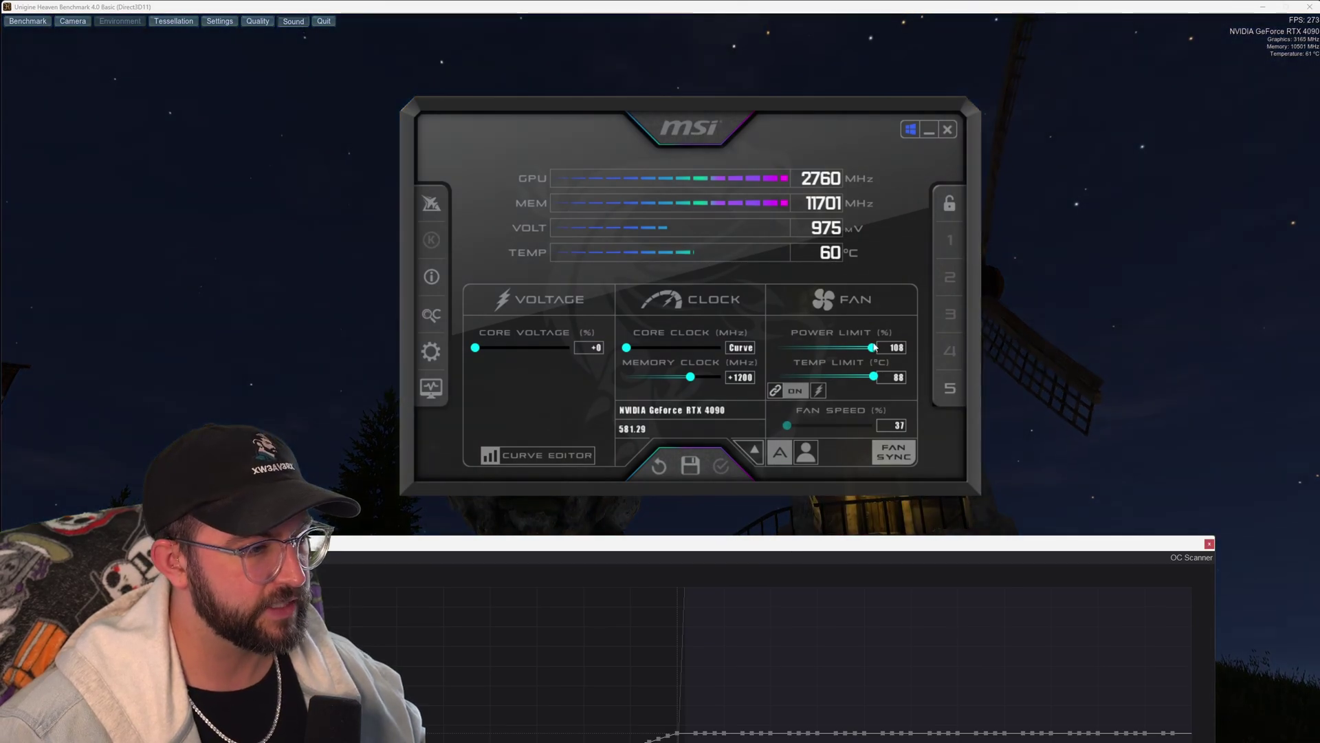
{"action": "left_click_drag", "start_coordinate": [817, 543], "coordinate": [794, 183]}
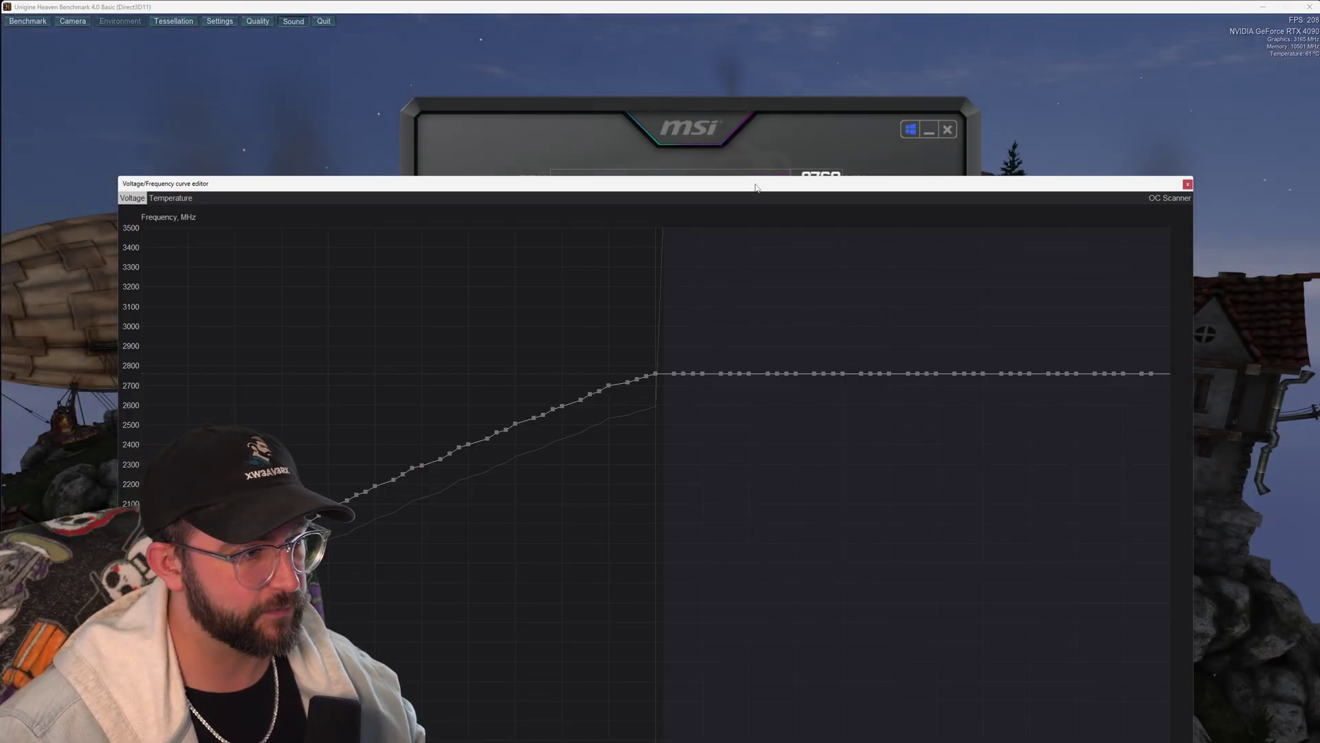
{"action": "left_click_drag", "start_coordinate": [749, 185], "coordinate": [752, 280]}
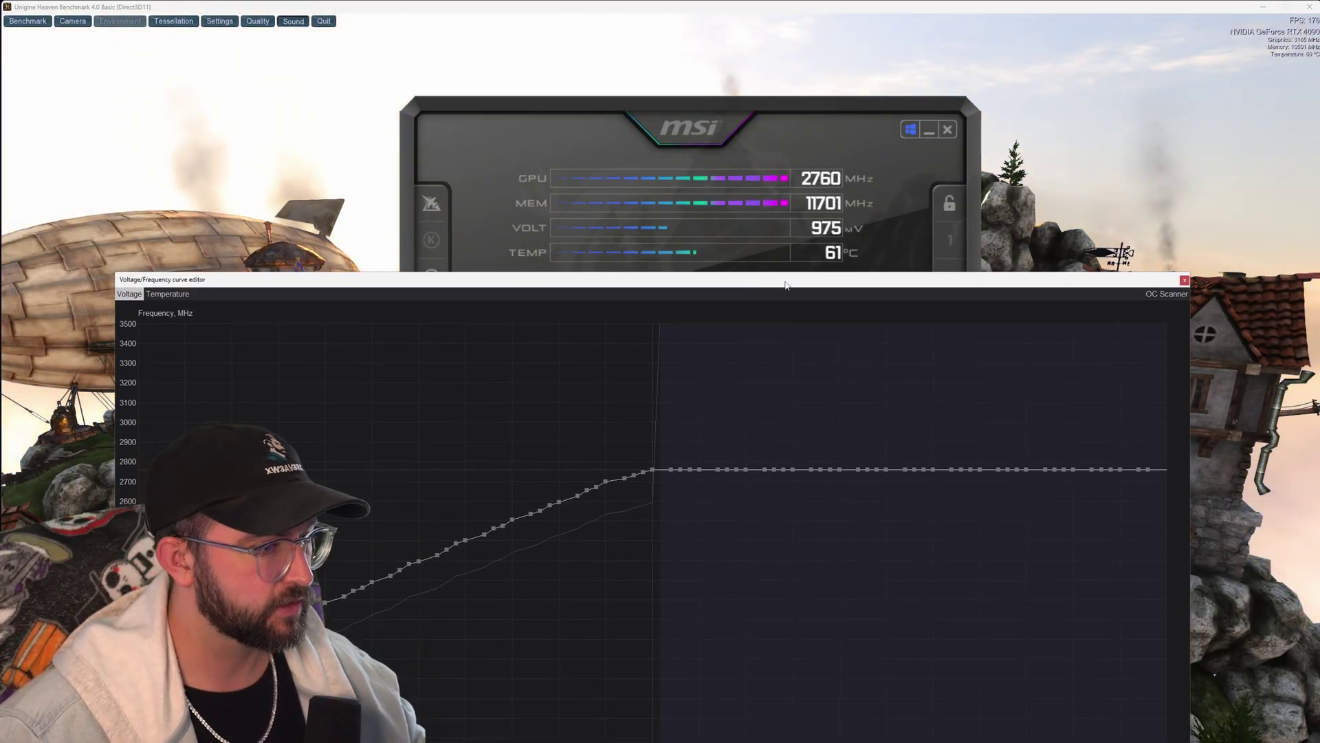
{"action": "left_click_drag", "start_coordinate": [786, 285], "coordinate": [810, 449]}
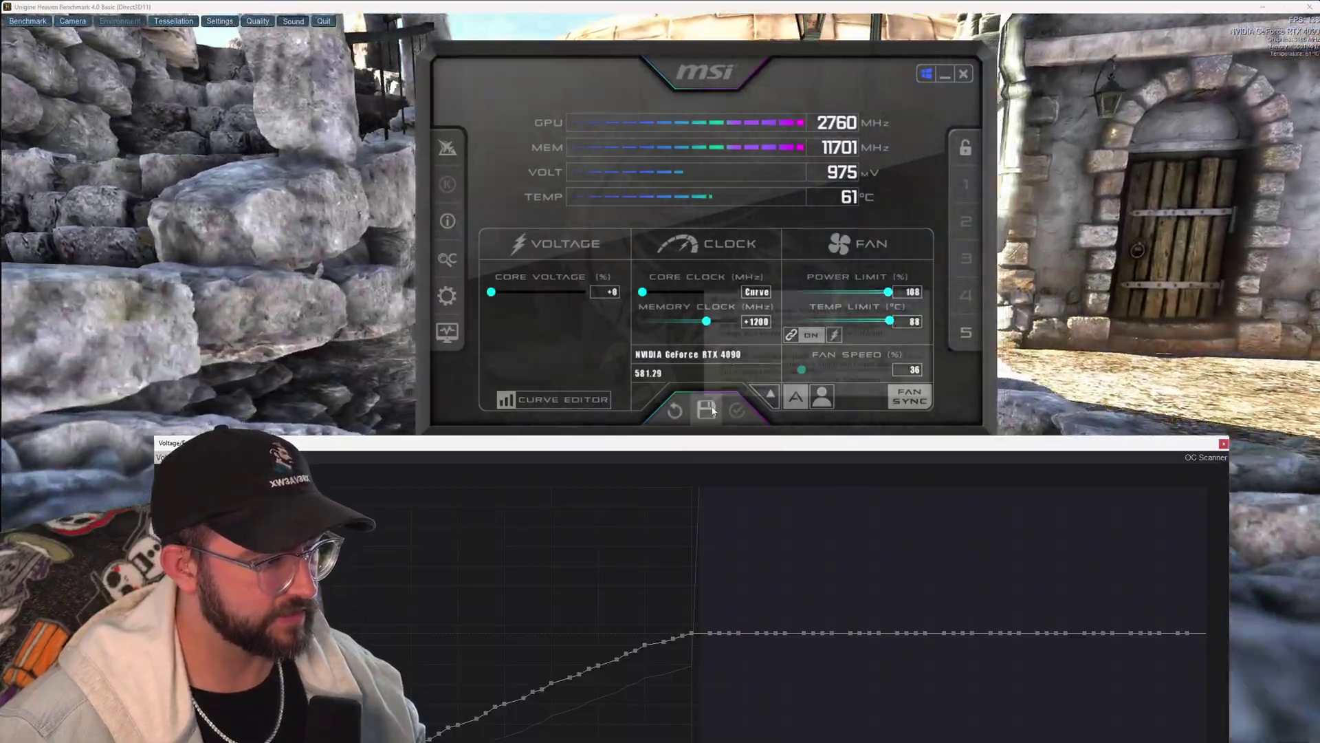
Store the 975 mV curve, +1200 memory and max power limit in profile 1, then reset to stock
{"action": "left_click", "coordinate": [708, 409]}
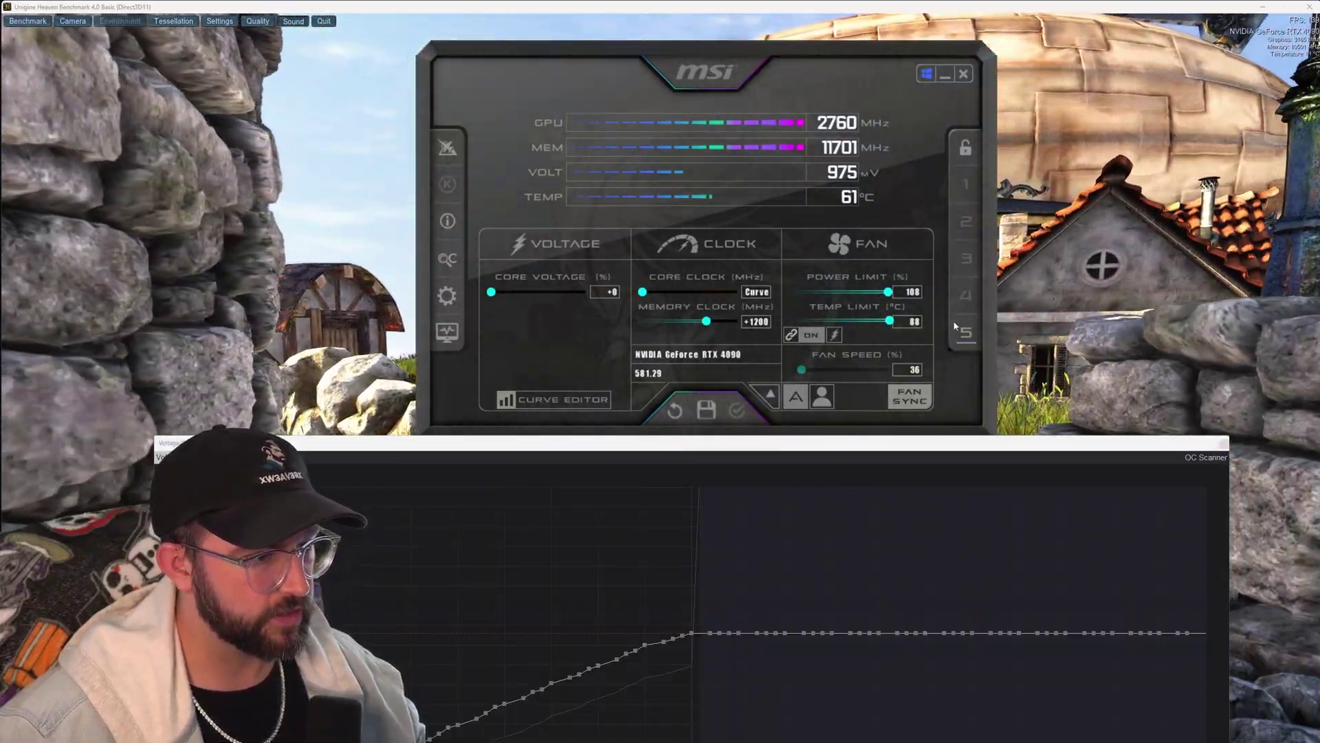
{"action": "left_click", "coordinate": [963, 330]}
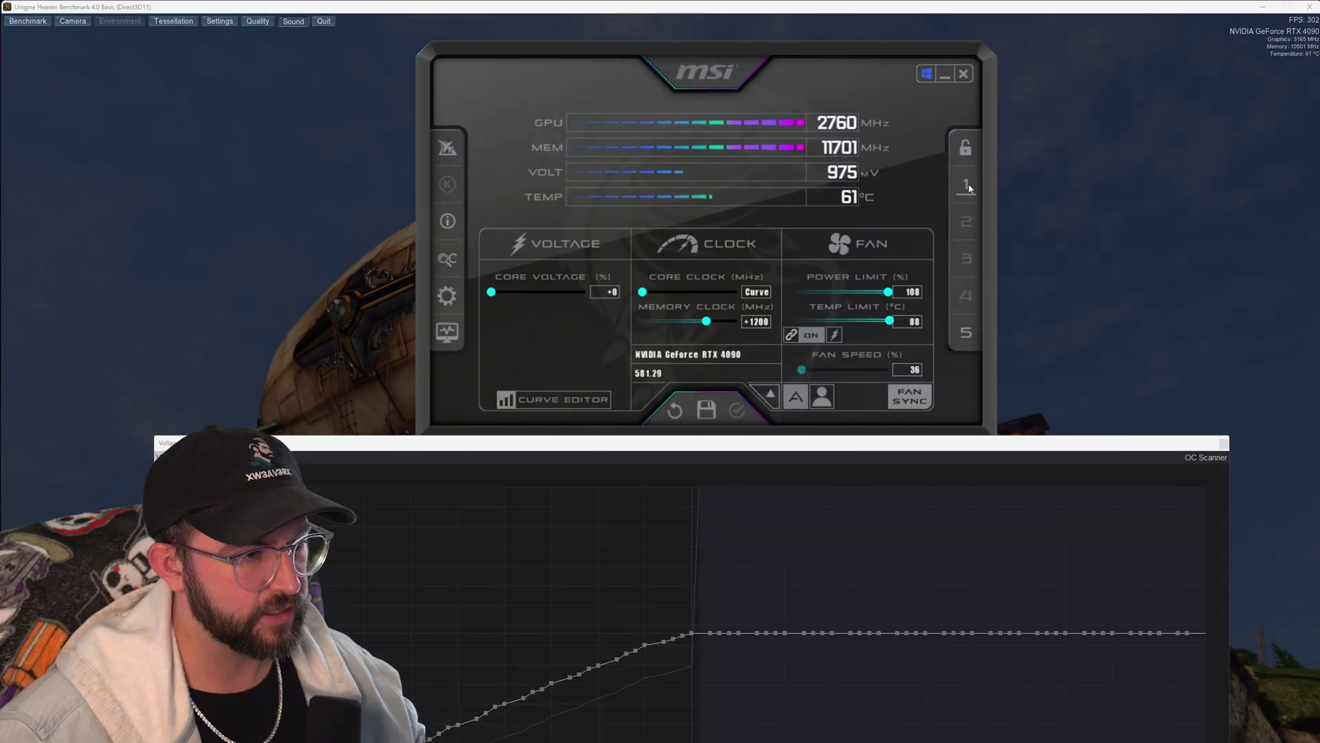
{"action": "left_click", "coordinate": [966, 186]}
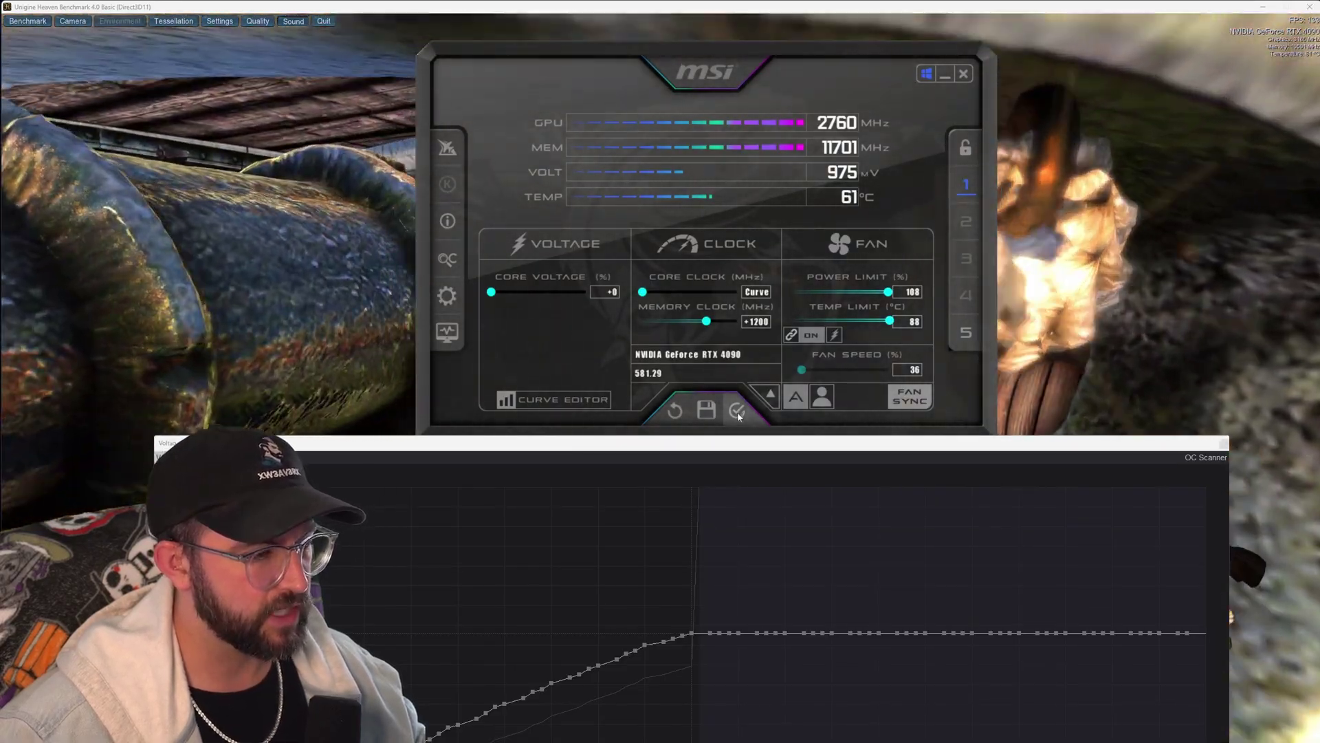
{"action": "left_click", "coordinate": [738, 411]}
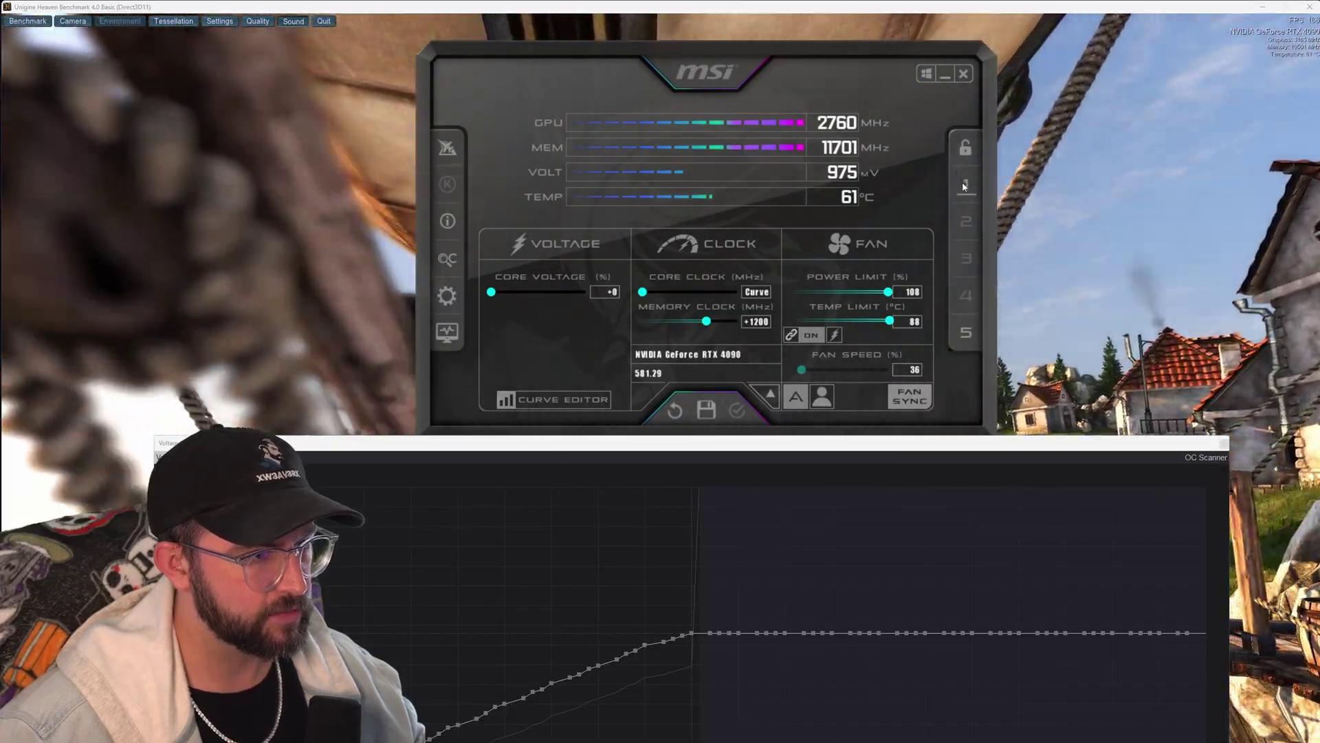
{"action": "left_click", "coordinate": [964, 183]}
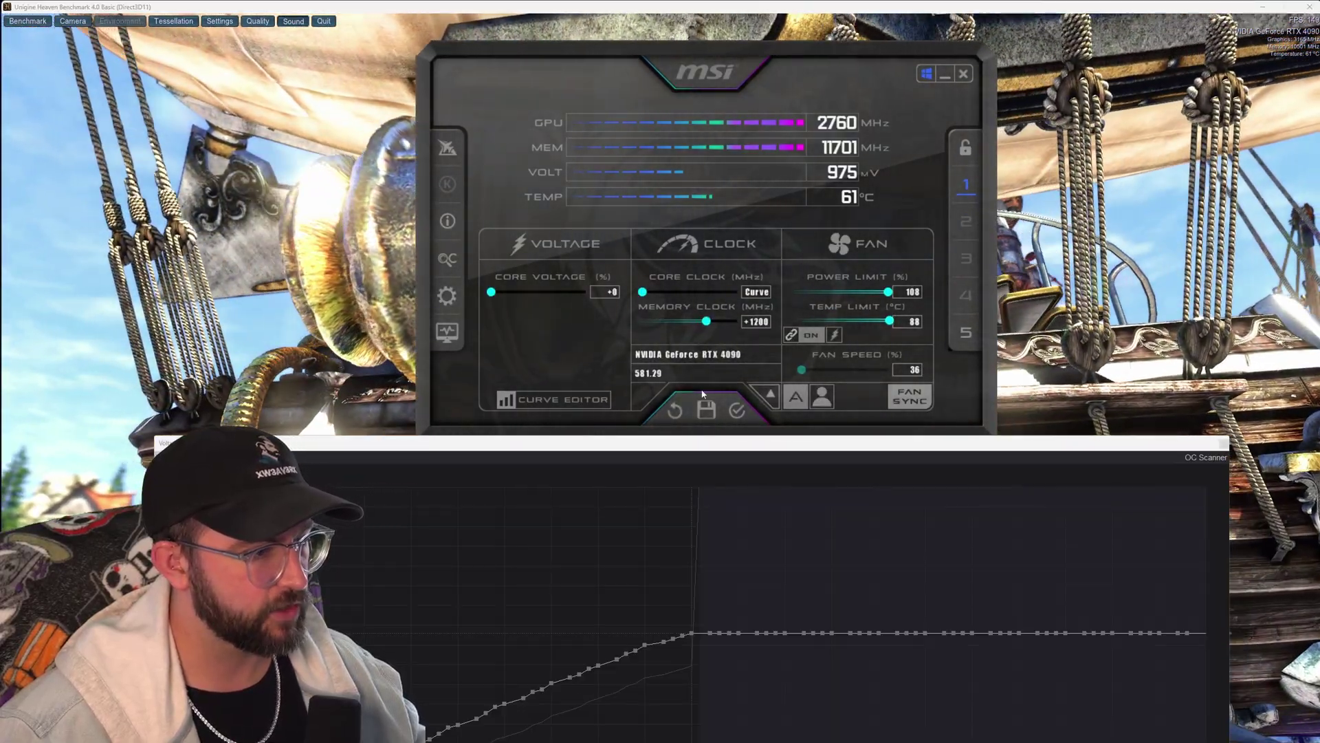
{"action": "left_click", "coordinate": [675, 411]}
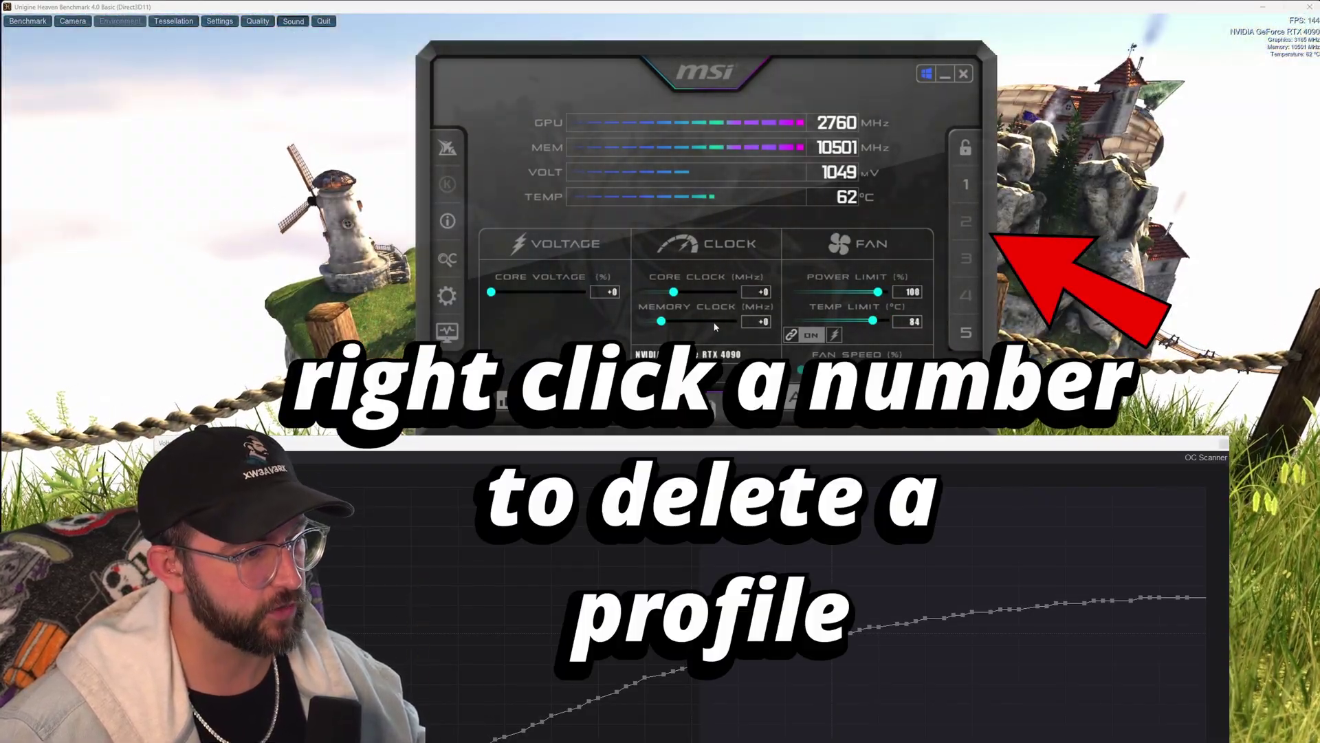
Load profile 1 and apply it, bringing back the 975 mV curve and +1200 memory offset
{"action": "left_click_drag", "start_coordinate": [842, 79], "coordinate": [830, 55]}
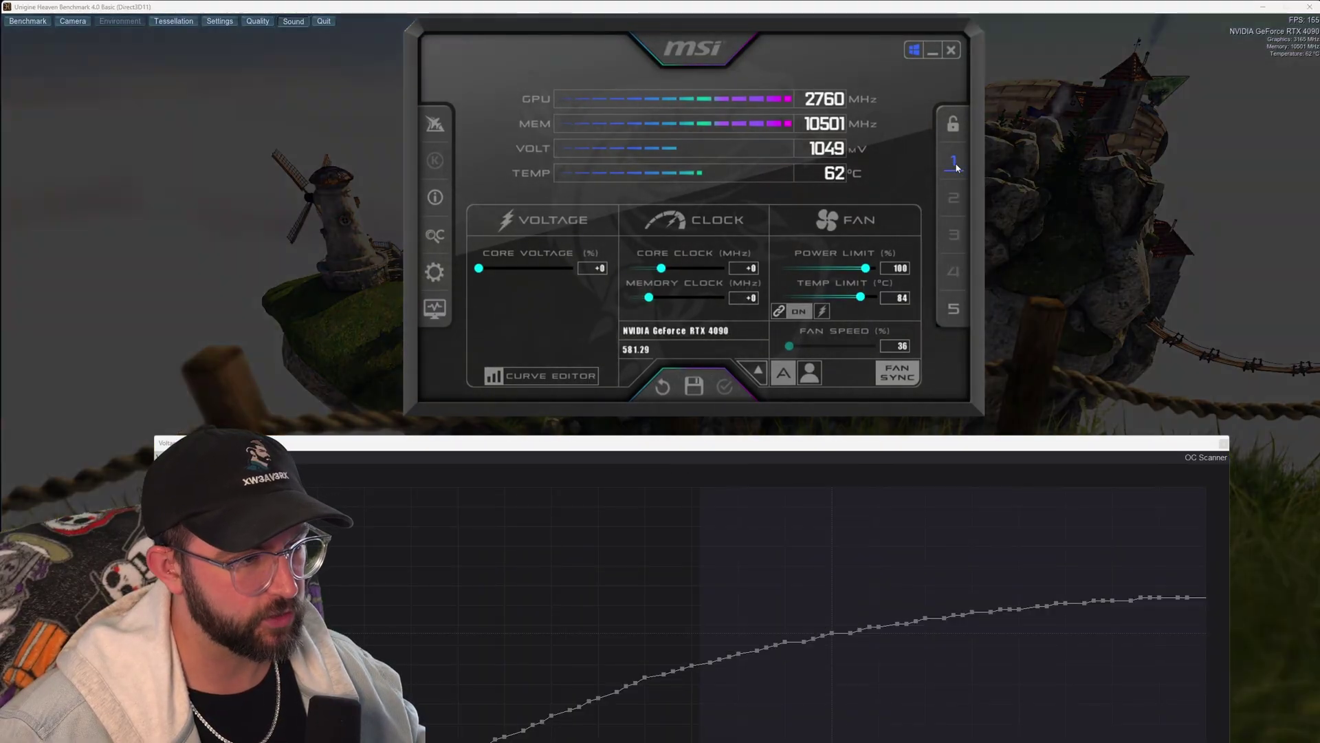
{"action": "left_click", "coordinate": [954, 164]}
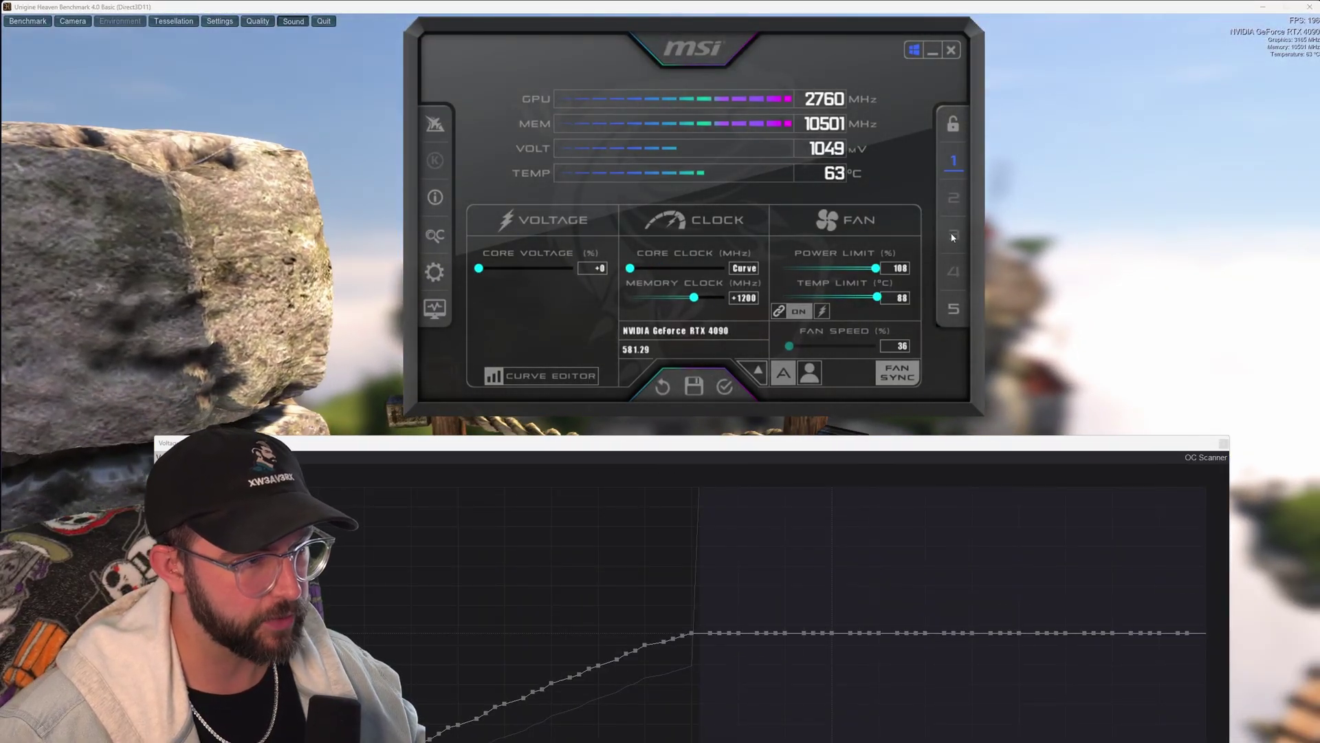
{"action": "left_click", "coordinate": [726, 388]}
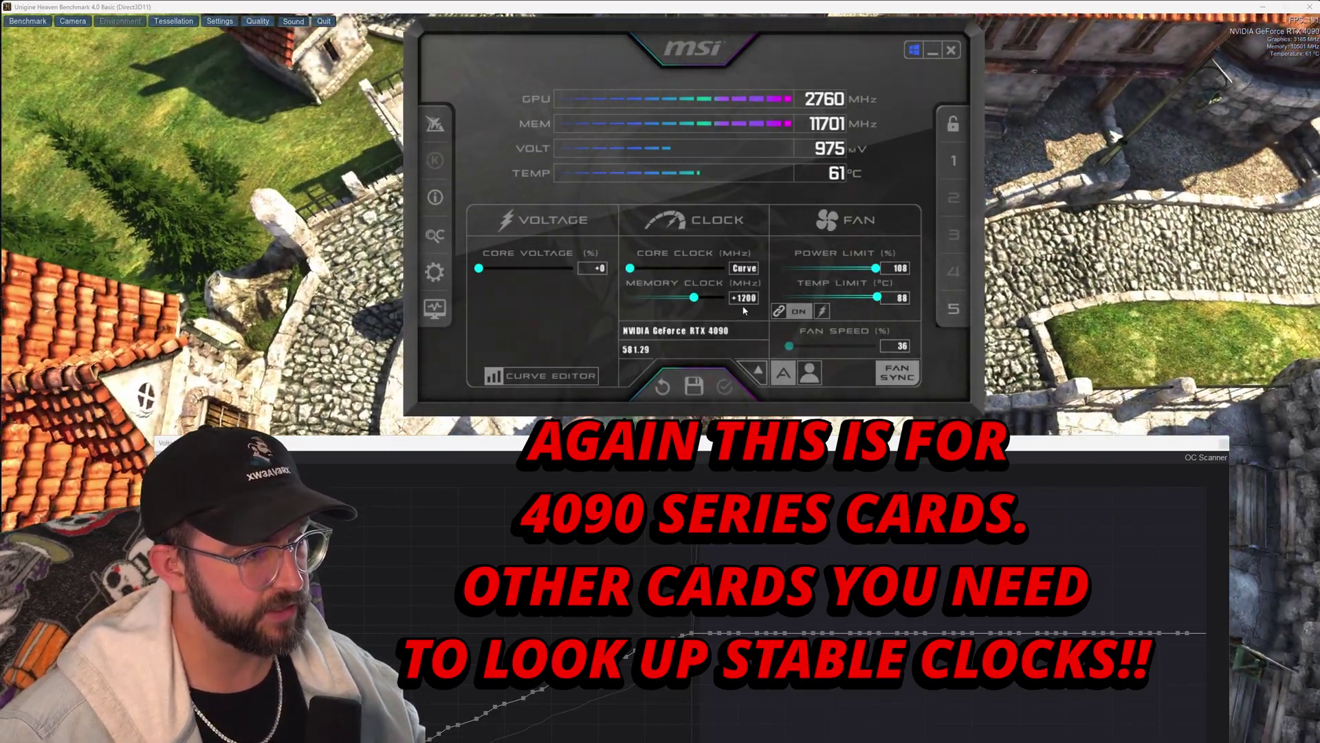
{"action": "mouse_move", "coordinate": [747, 303]}
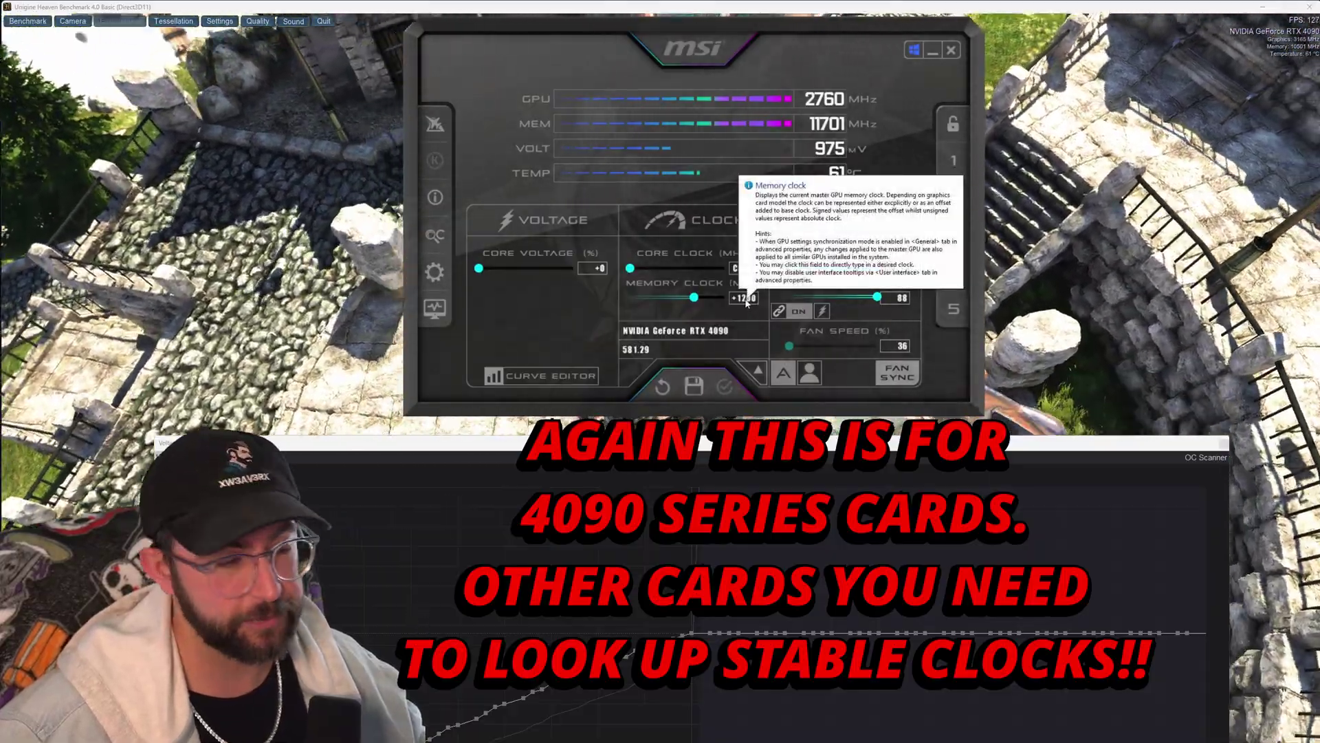